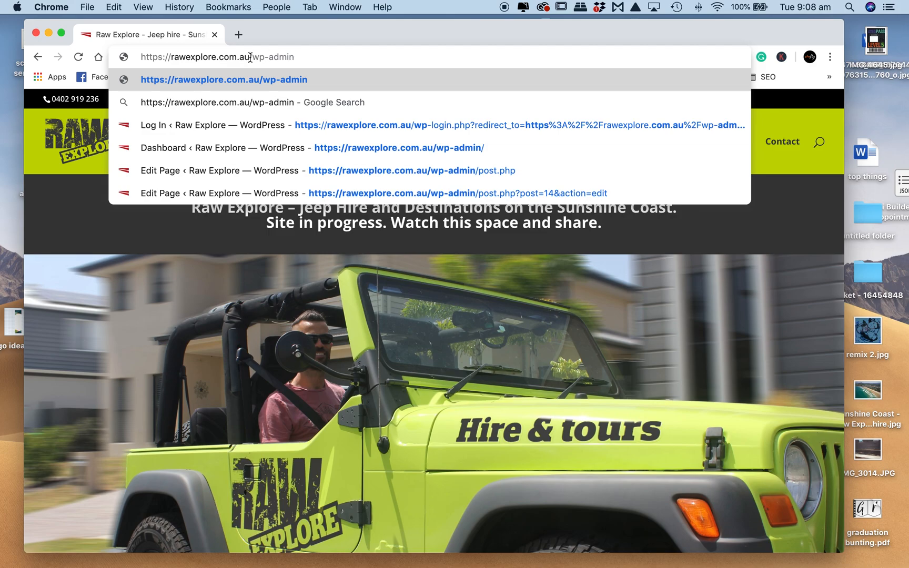
- Open rawexplore.com.au/wp-admin and log in with the saved username and account password, with Remember Me enabled
key("Return")
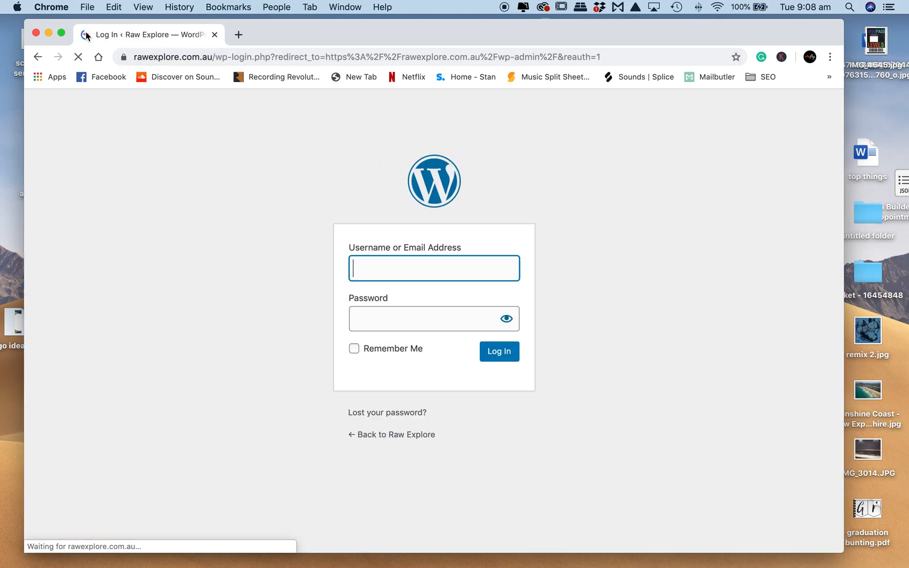
left_click(393, 269)
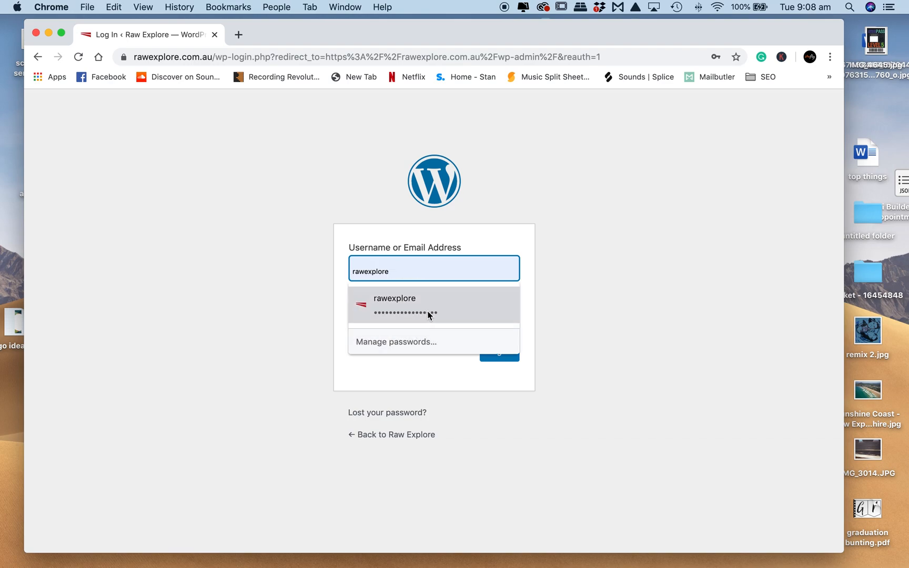
left_click(374, 320)
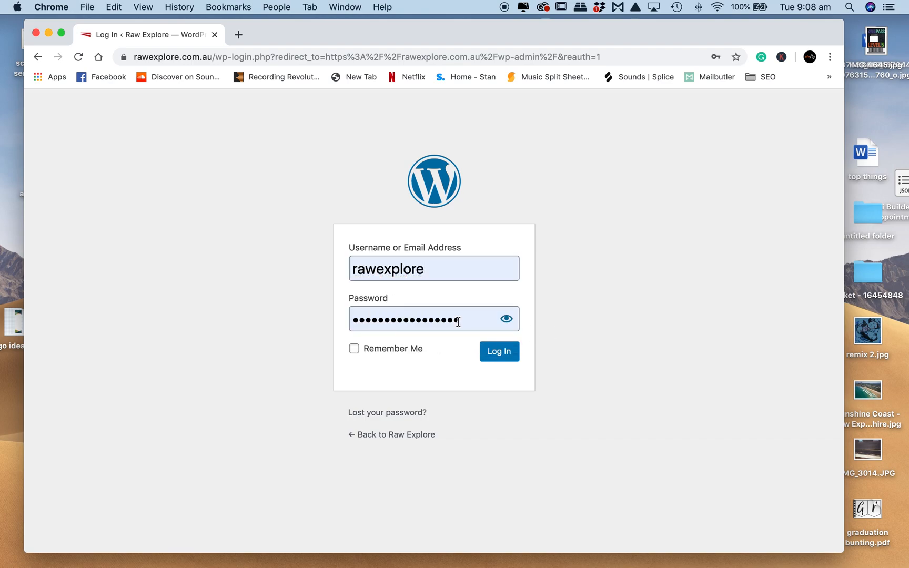
left_click(354, 351)
left_click(499, 356)
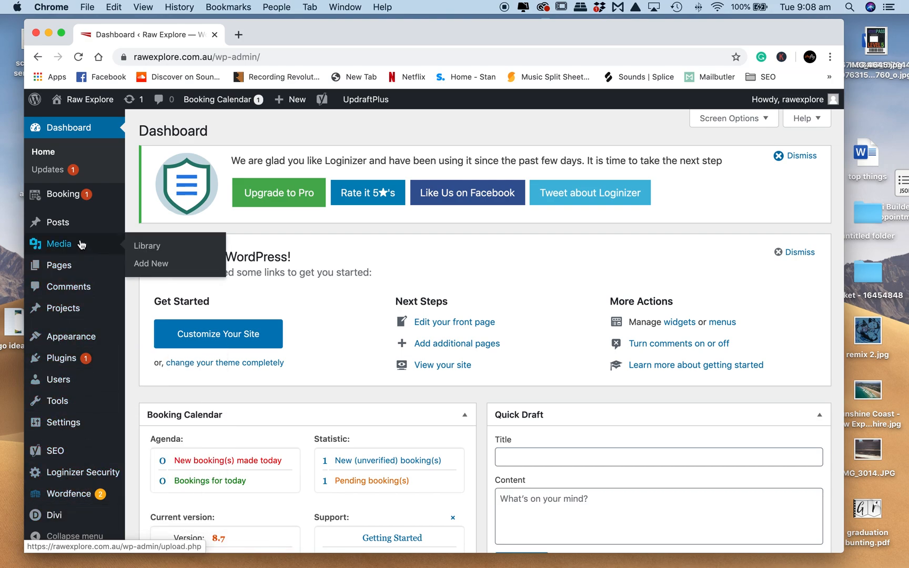
- Open the front page "Raw Explore – Jeep hire – Sunshine Coast" for editing from the list of all pages
mouse_move(75, 268)
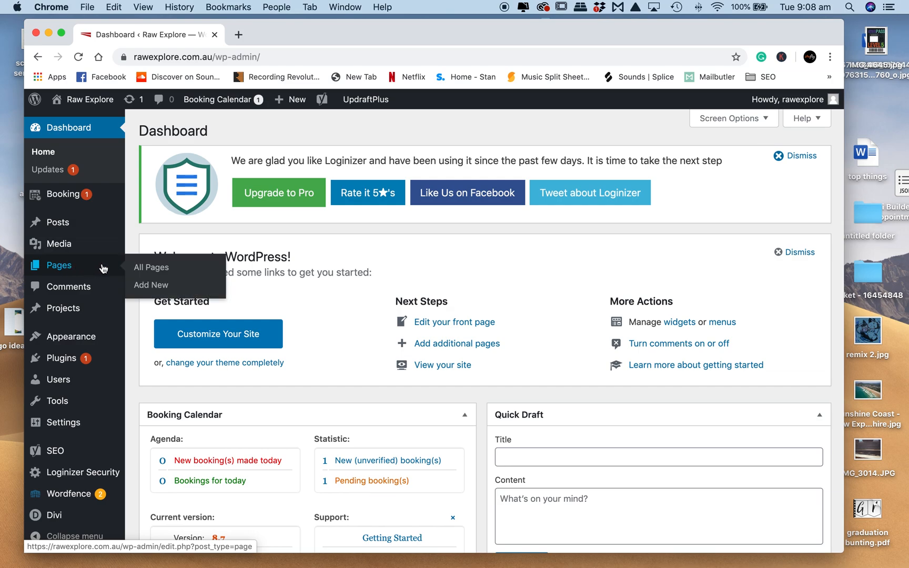
left_click(148, 269)
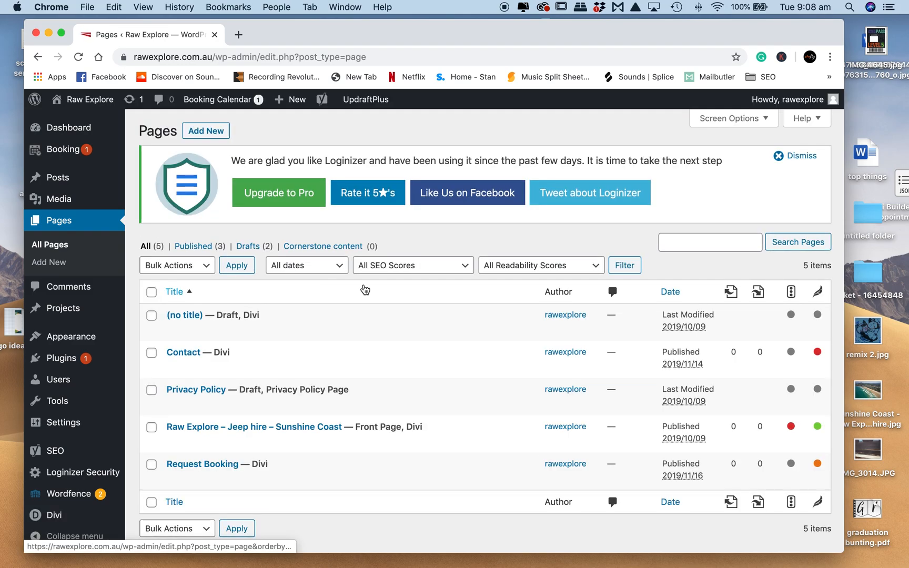
scroll(365, 289, "down", 2)
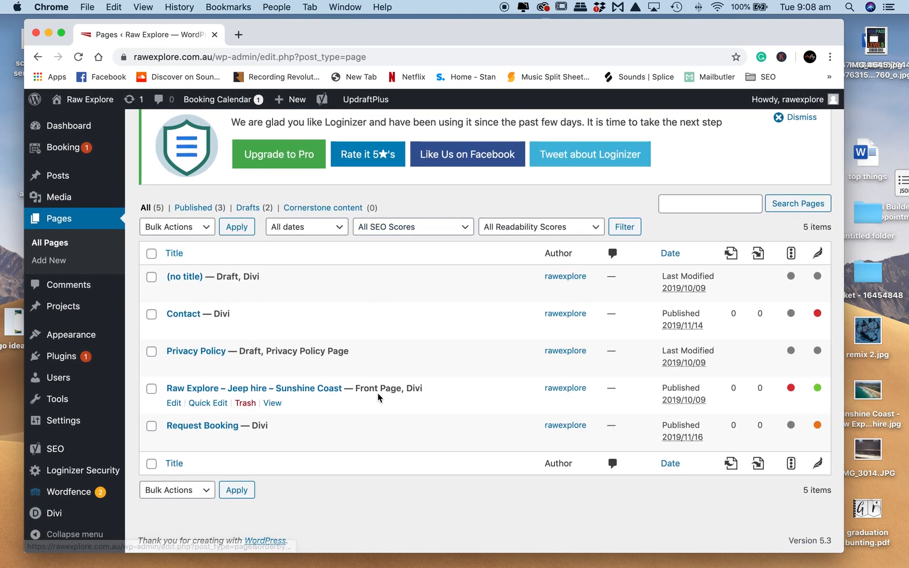
left_click(175, 404)
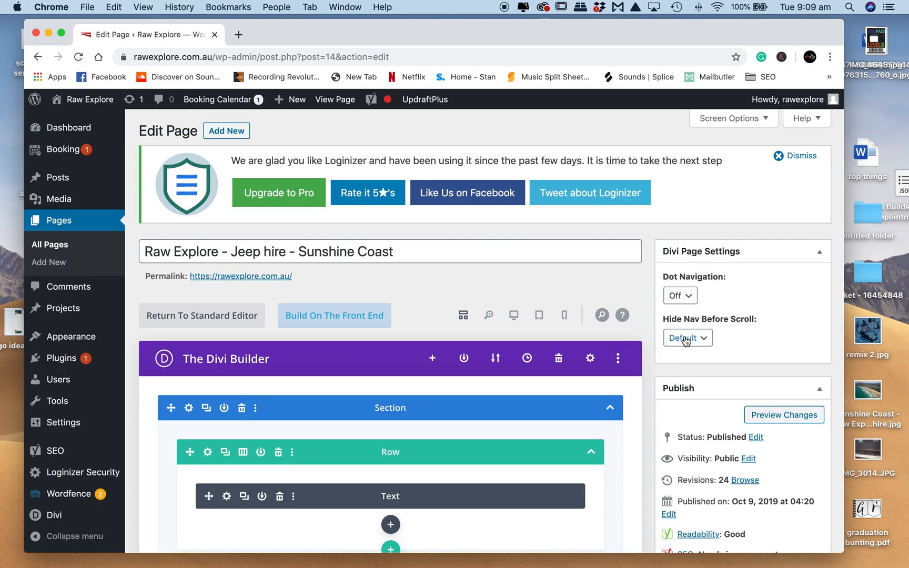
- Look over the page's edit options and open the page in the front-end Divi Visual Builder
scroll(694, 339, "down", 5)
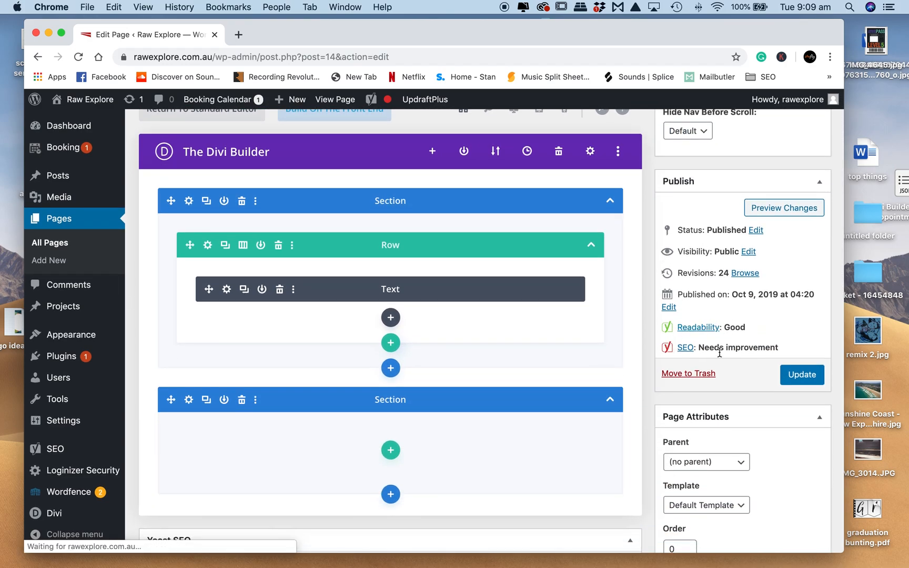
scroll(722, 347, "down", 4)
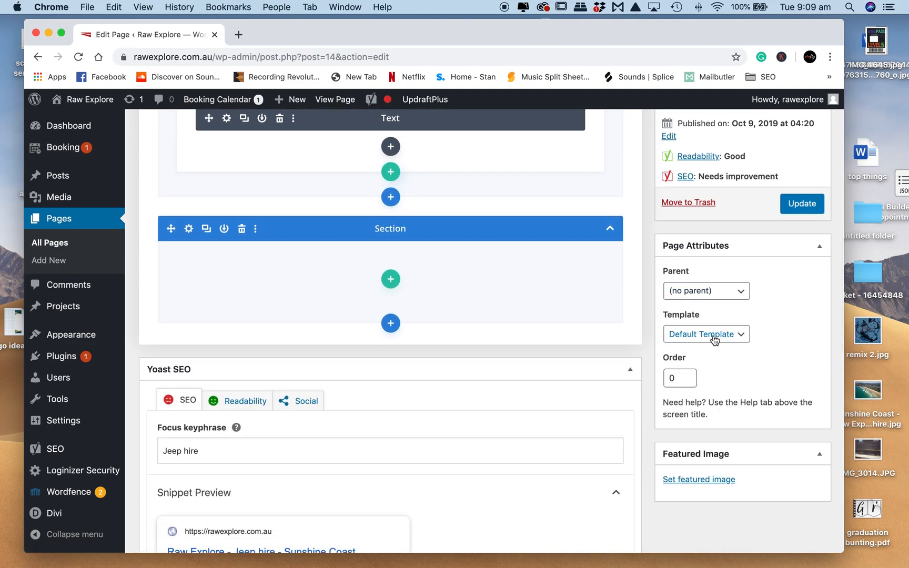
scroll(706, 349, "down", 4)
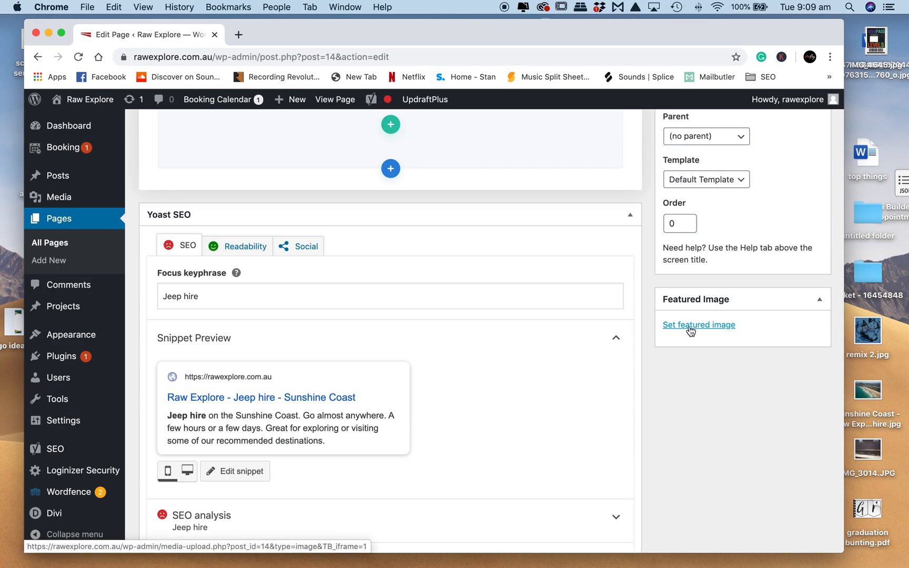
scroll(395, 298, "down", 2)
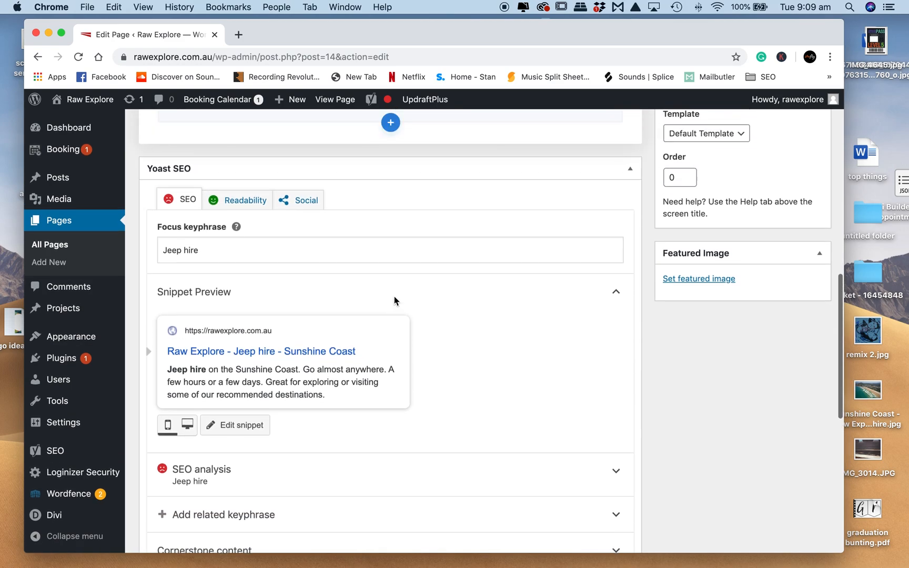
scroll(394, 297, "up", 12)
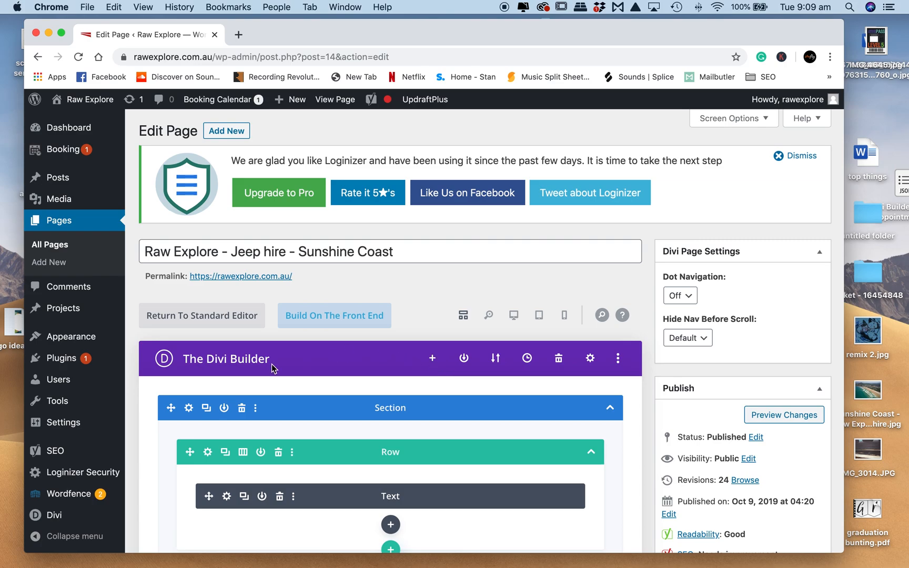
scroll(278, 407, "down", 3)
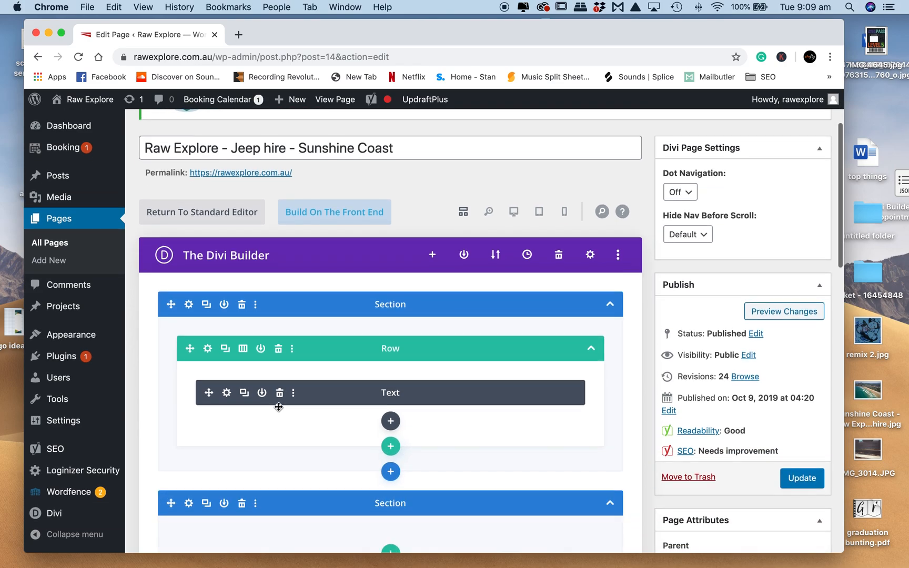
left_click(338, 213)
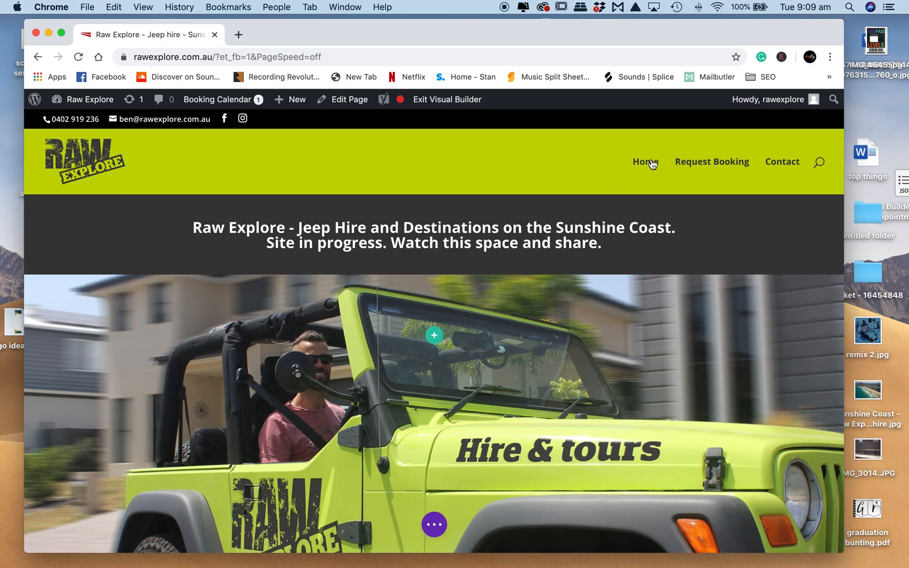
- Preview the page in phone, tablet, desktop and wireframe views, ending in desktop view
scroll(500, 326, "down", 5)
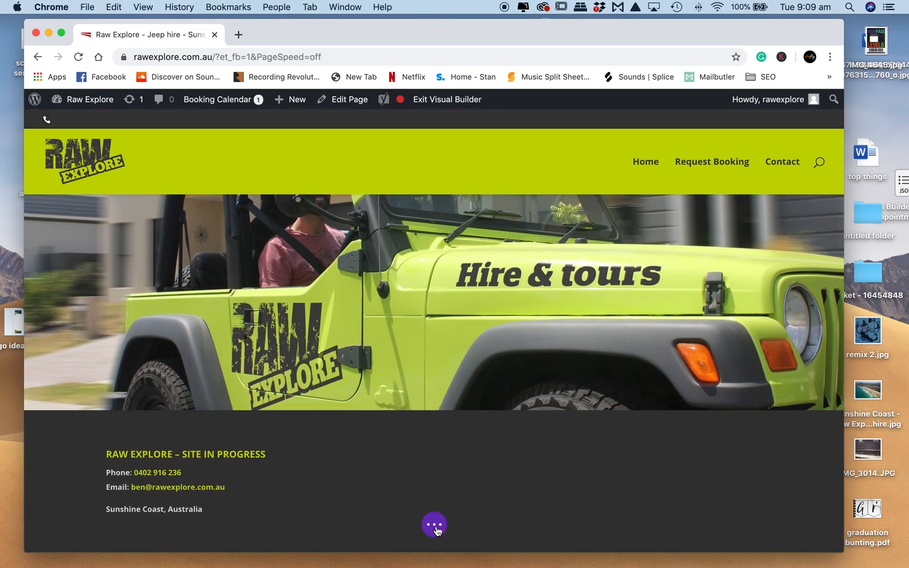
left_click(436, 526)
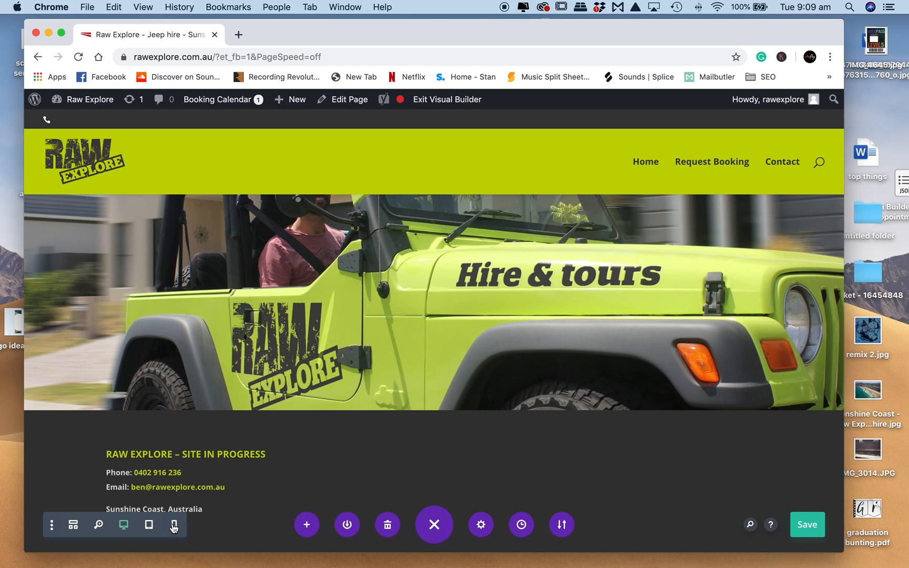
left_click(174, 525)
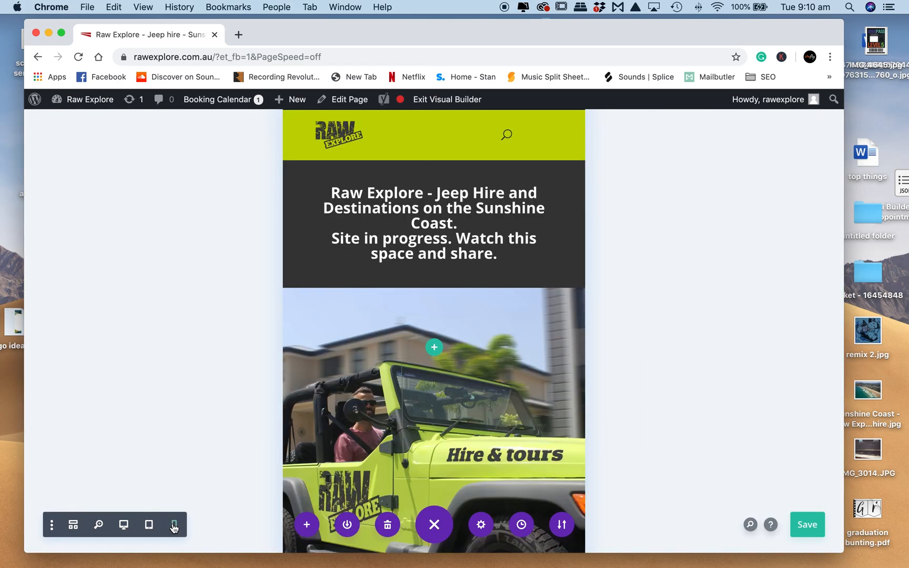
left_click(149, 525)
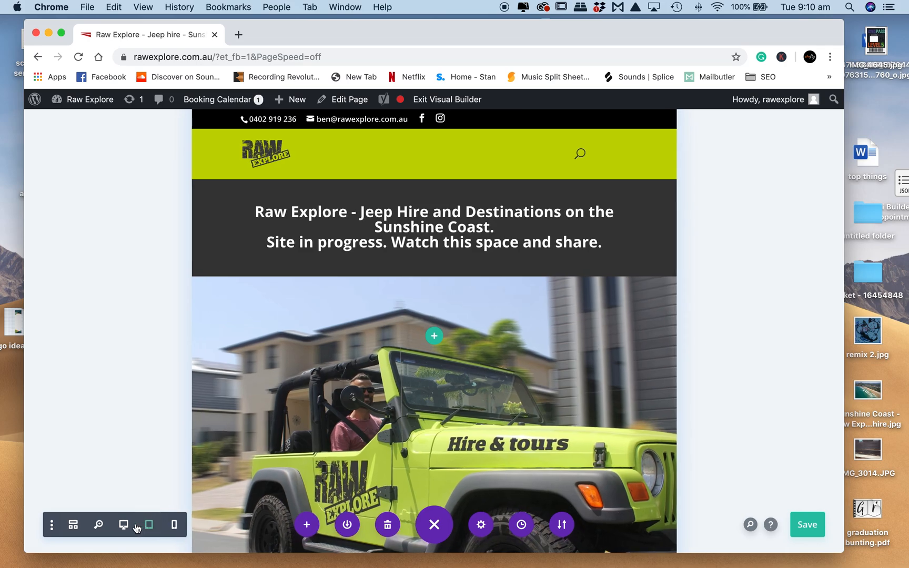
left_click(123, 526)
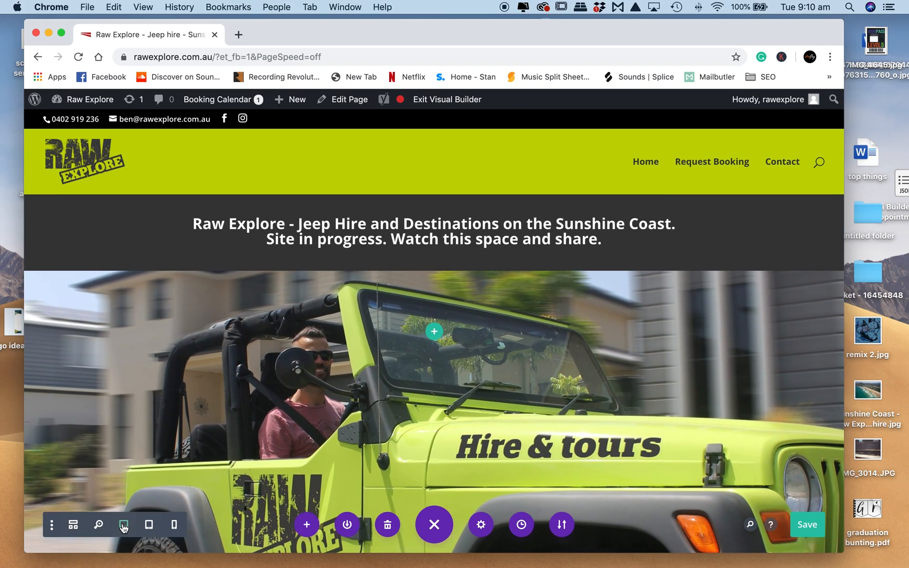
left_click(73, 525)
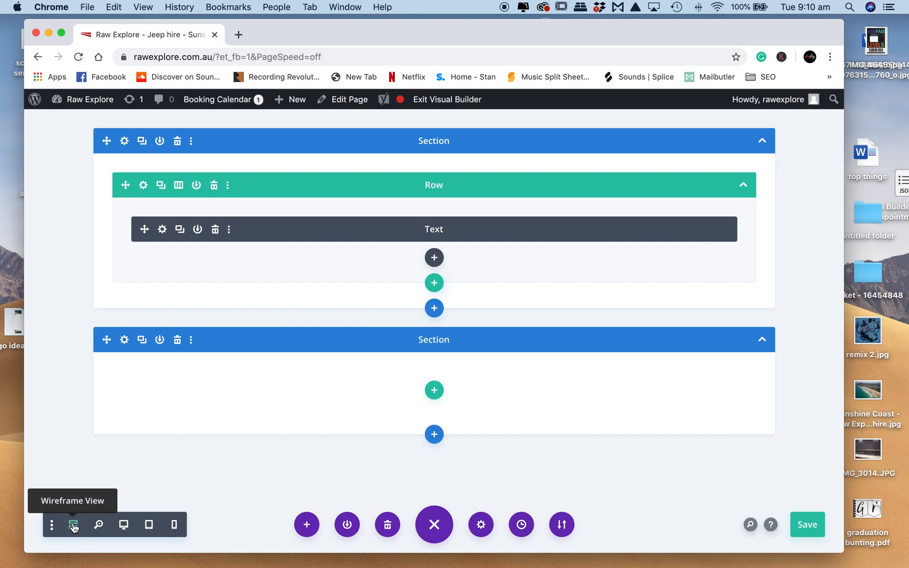
left_click(124, 525)
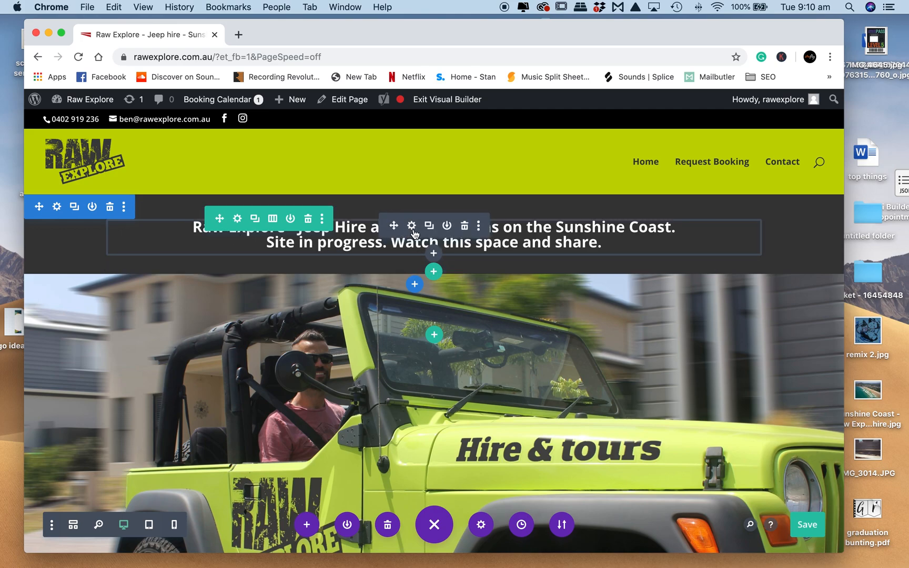
- Open the heading text module's settings and insert a run of slashes after "Raw Explore" in the body text
left_click(412, 226)
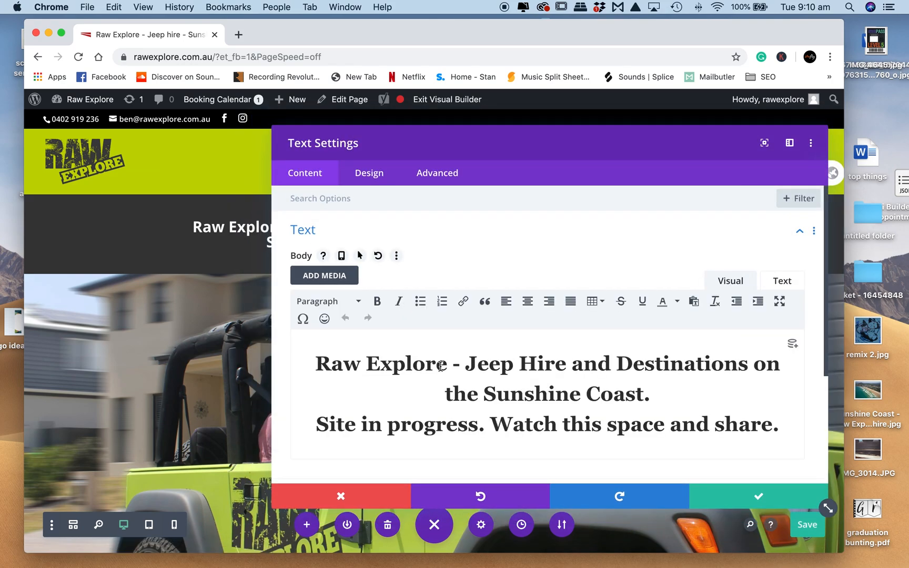
left_click_drag(460, 137, 351, 284)
left_click(354, 514)
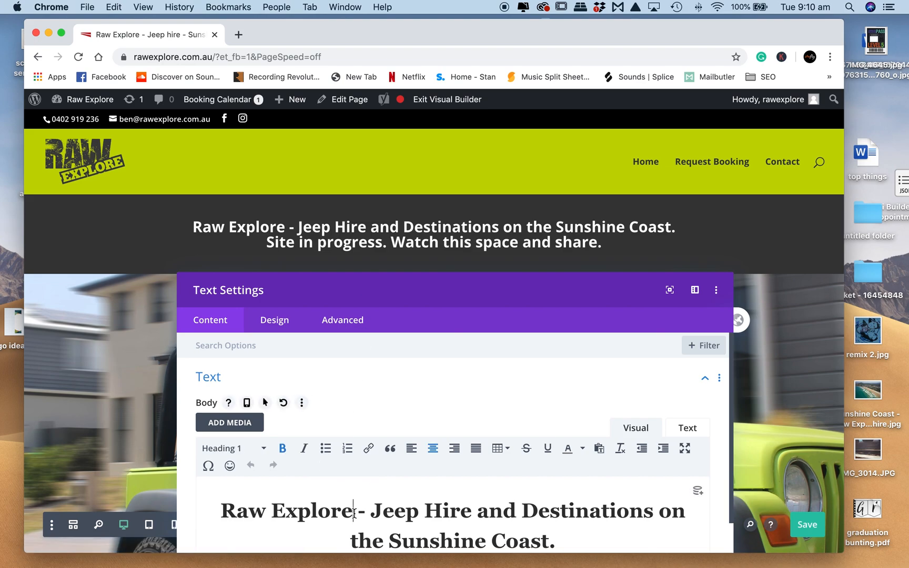
type("/////////")
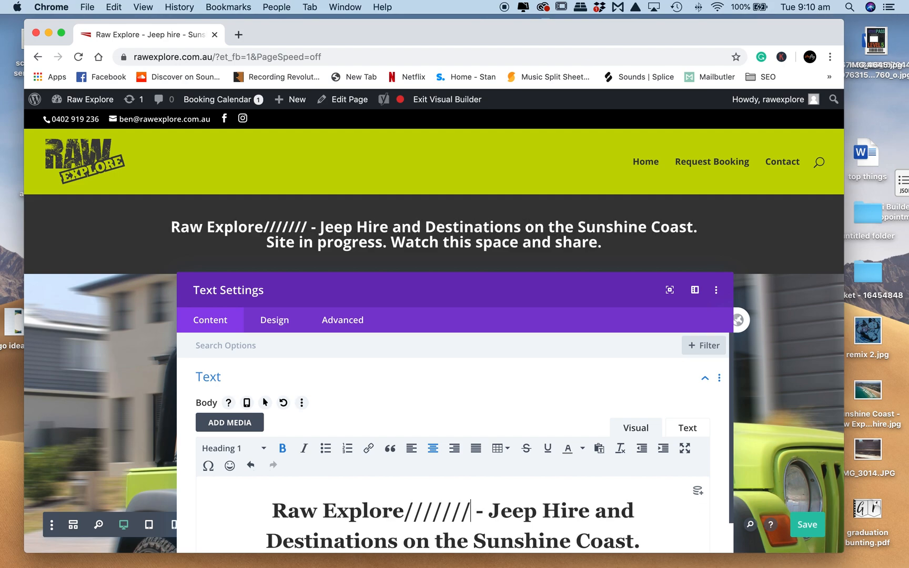
type("//////////")
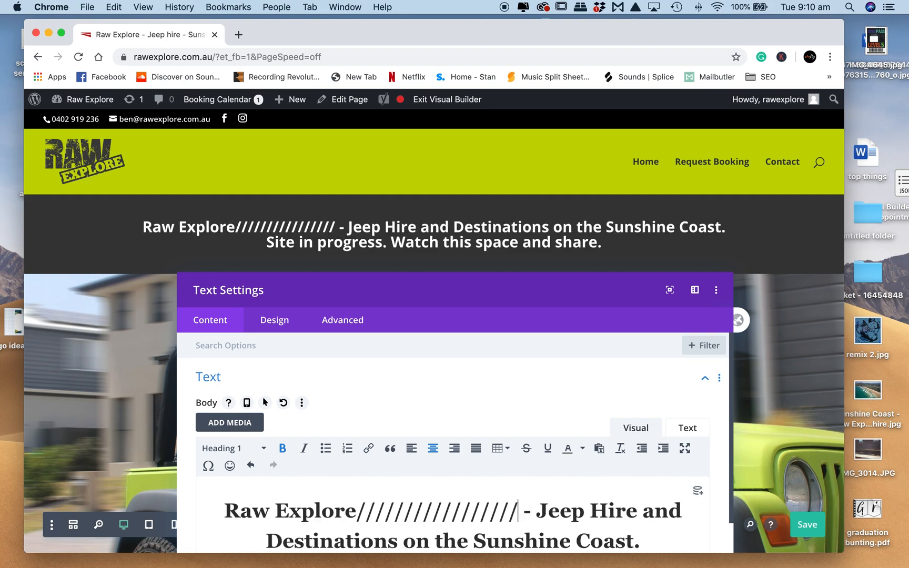
type("/////")
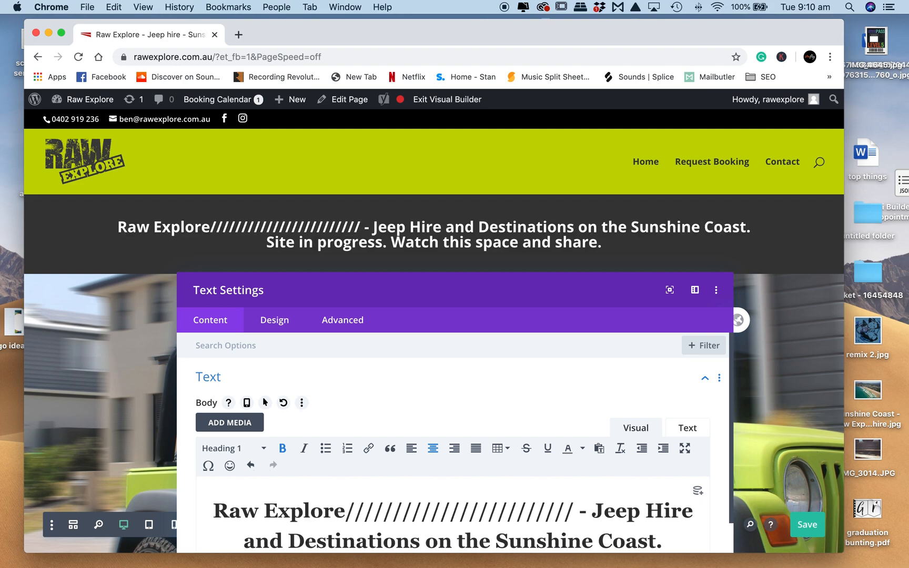
- Delete the slashes after "Raw Explore" in the heading and save the text module's settings
key("BackSpace")
key("BackSpace")
key("BackSpace")
key("BackSpace")
key("BackSpace")
key("BackSpace")
key("BackSpace")
key("BackSpace")
key("BackSpace")
key("BackSpace")
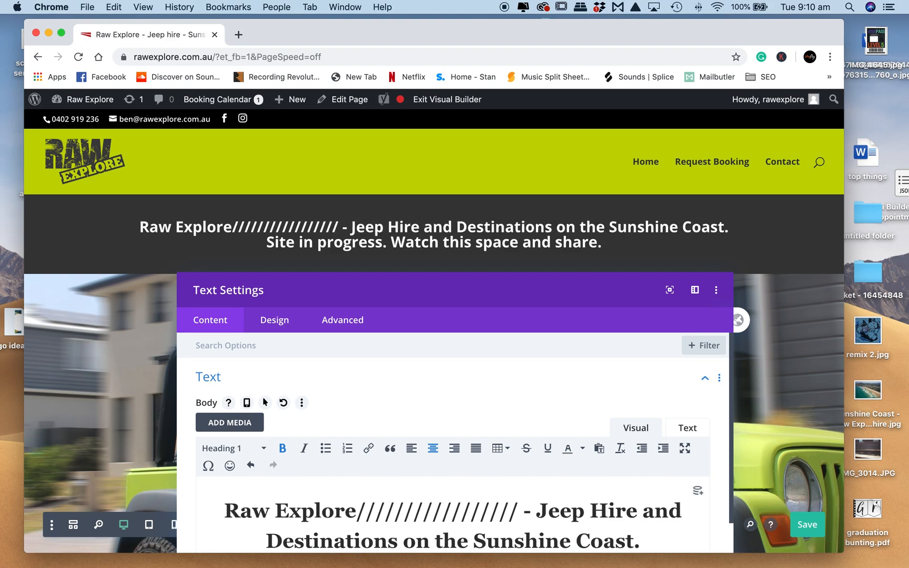
key("BackSpace")
key("BackSpace")
key("BackSpace")
key("BackSpace")
key("BackSpace")
key("BackSpace")
key("BackSpace")
key("BackSpace")
key("BackSpace")
key("BackSpace")
key("BackSpace")
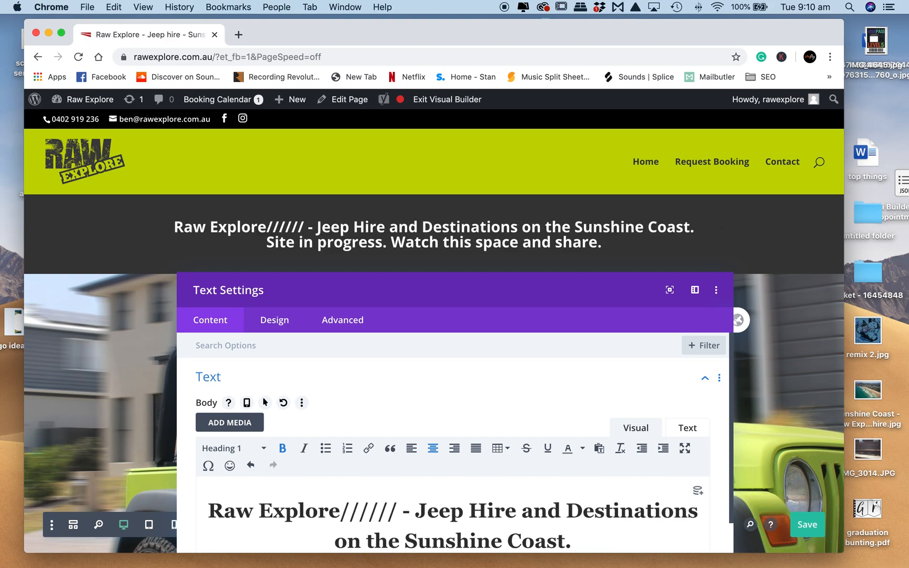
key("BackSpace")
key("BackSpace")
key("BackSpace")
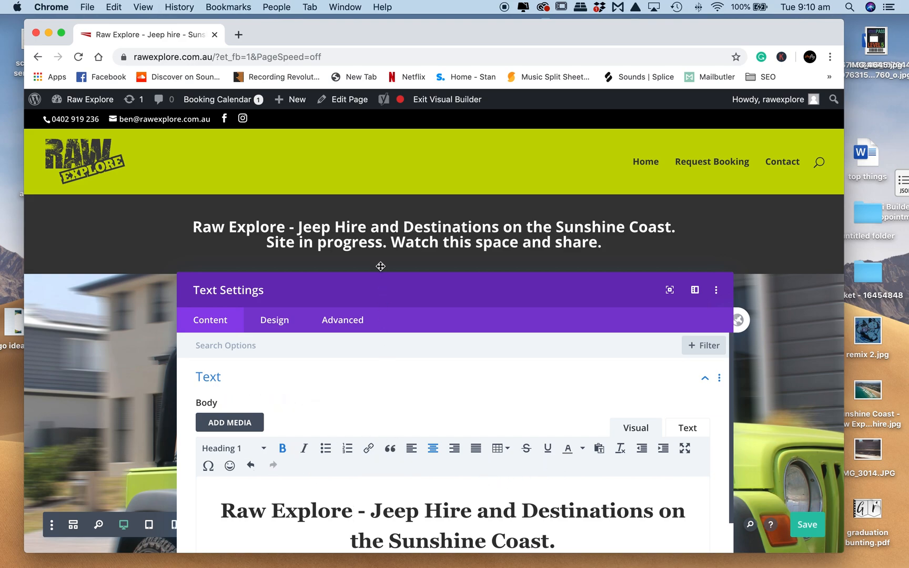
left_click_drag(379, 285, 391, 123)
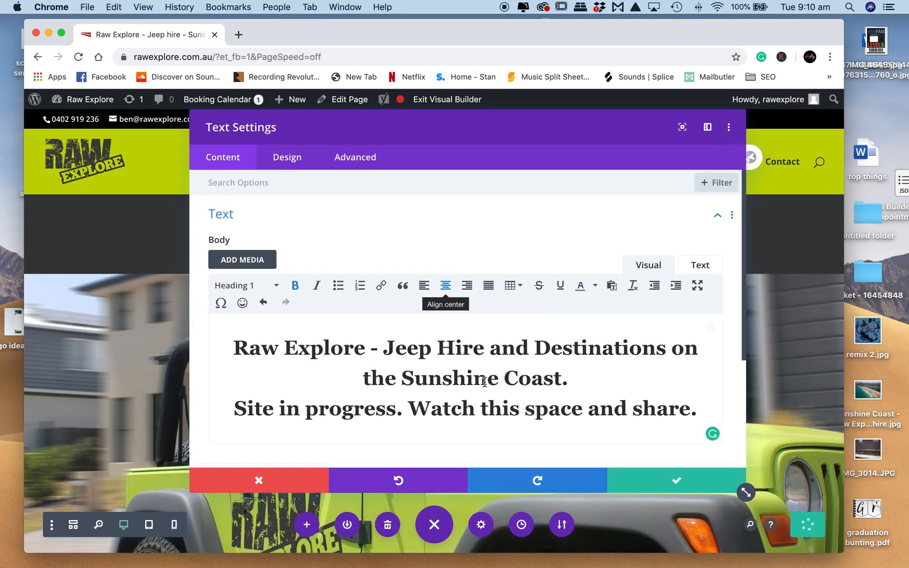
left_click(677, 483)
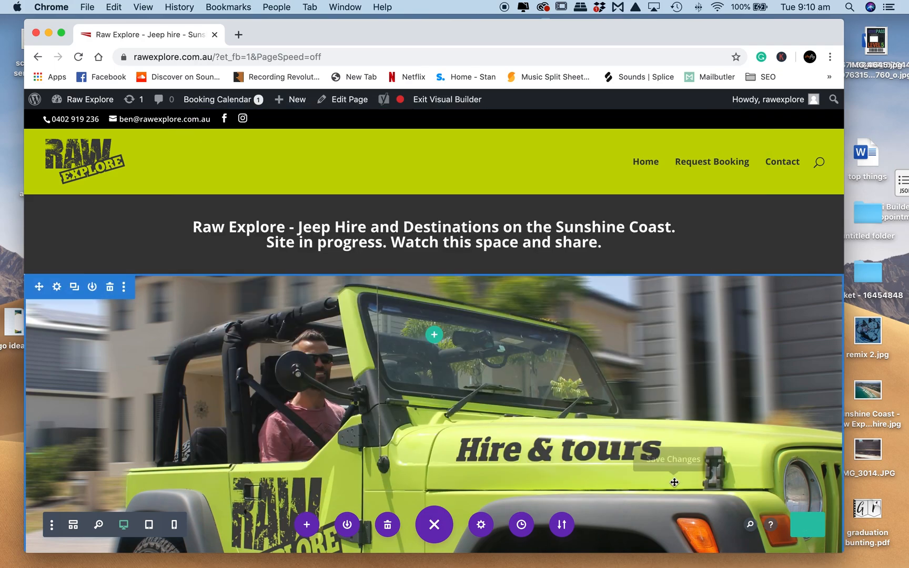
- Open the background options in the settings of the section with the jeep image
scroll(532, 364, "down", 3)
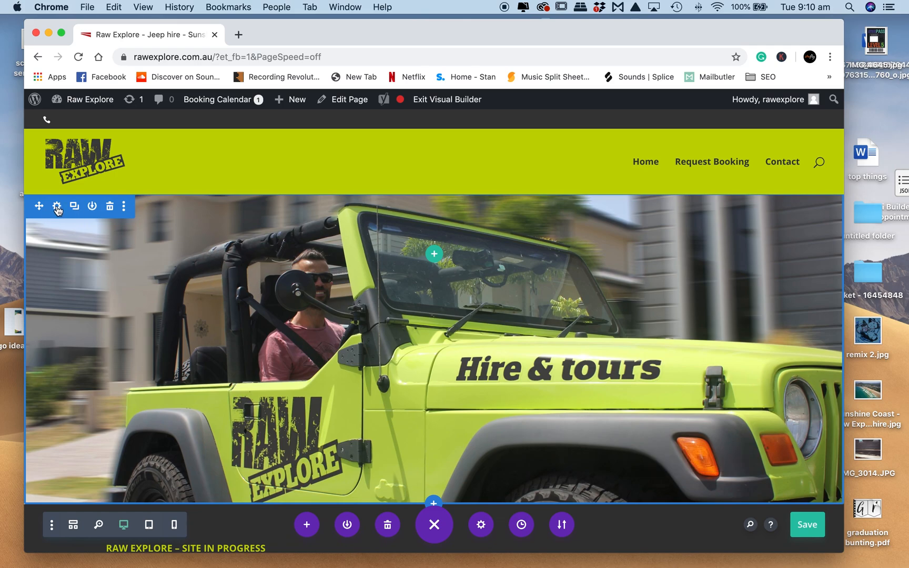
left_click(57, 208)
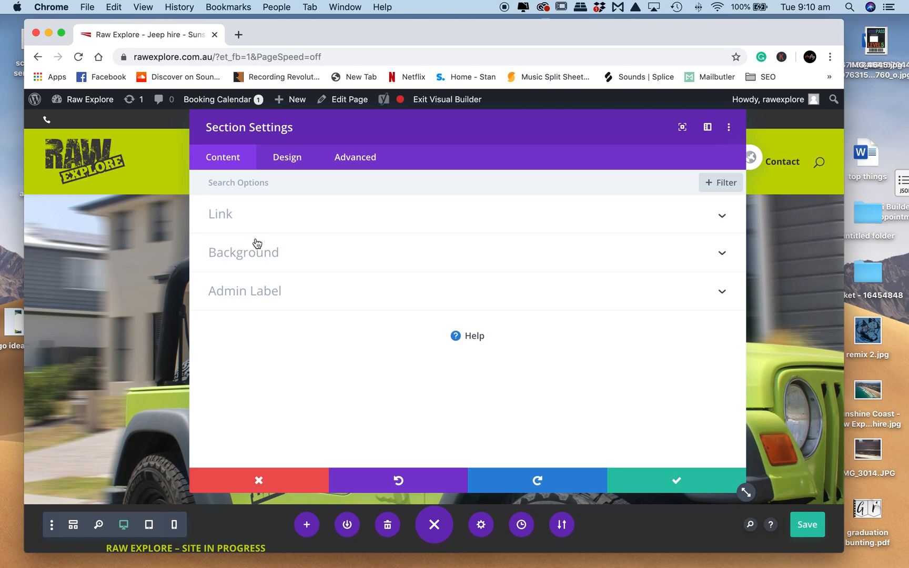
left_click(267, 256)
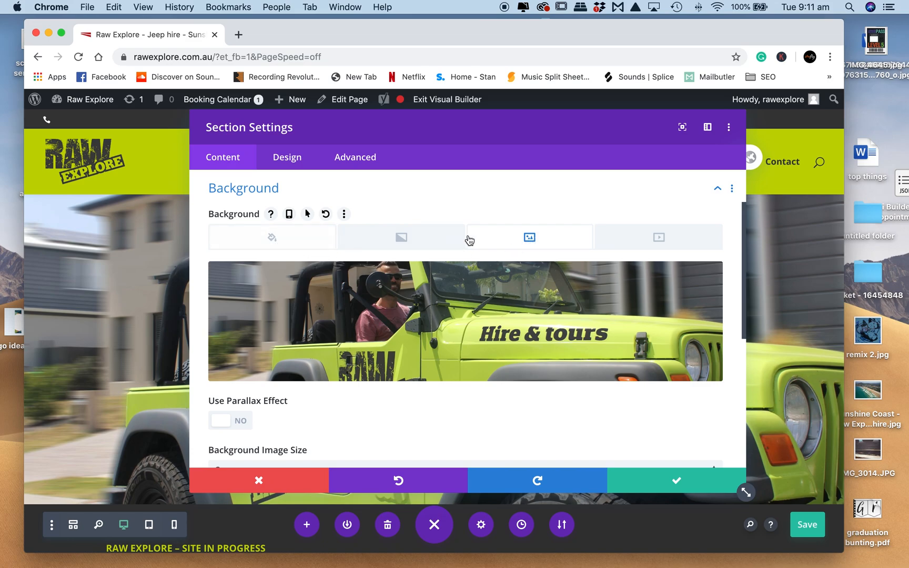
- Replace the section's jeep background with the purple clock image iStock-544560926_purple.jpg from the media library and save the section settings
mouse_move(684, 286)
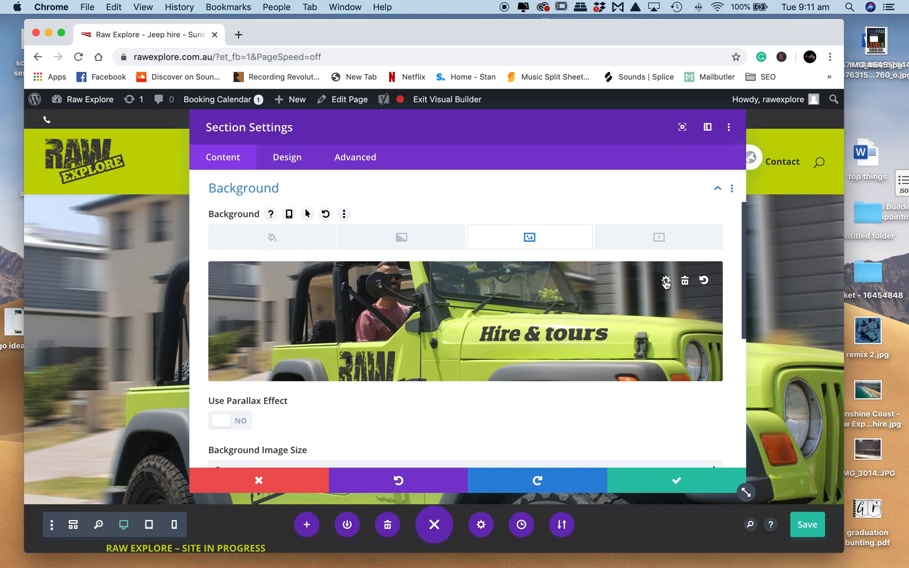
left_click(665, 282)
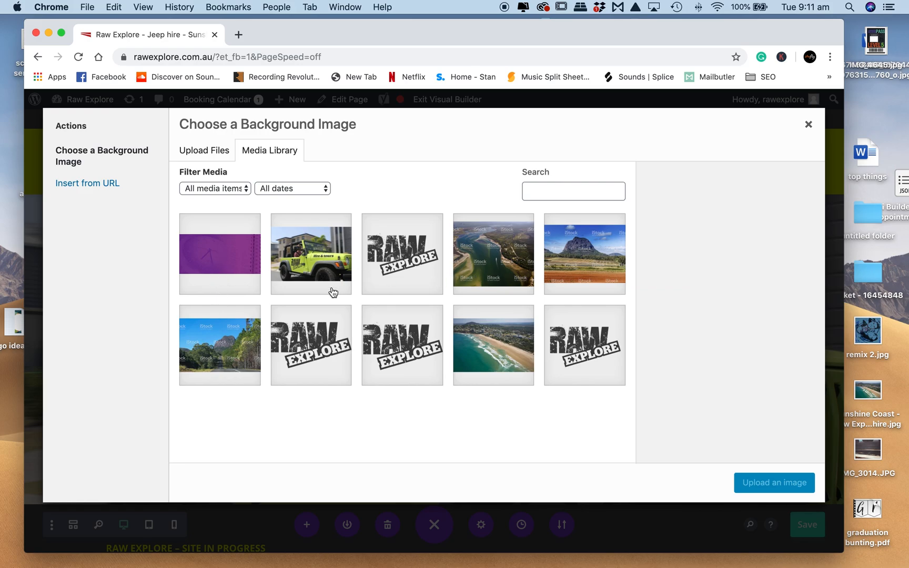
left_click(245, 256)
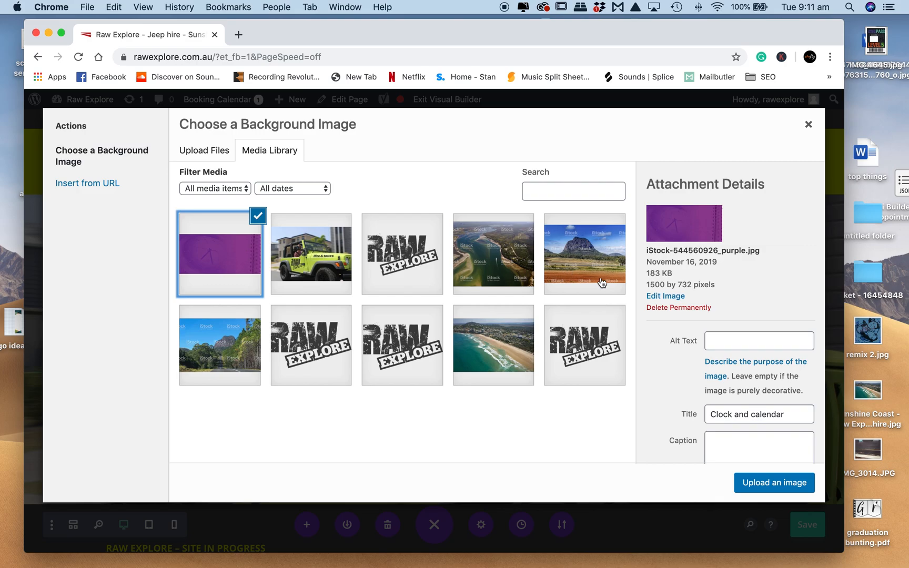
left_click(772, 477)
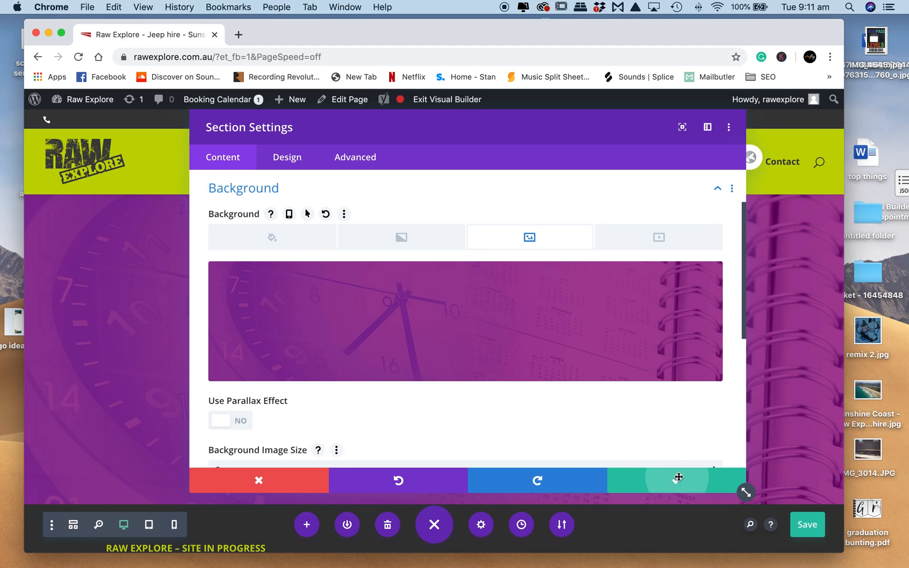
left_click(660, 479)
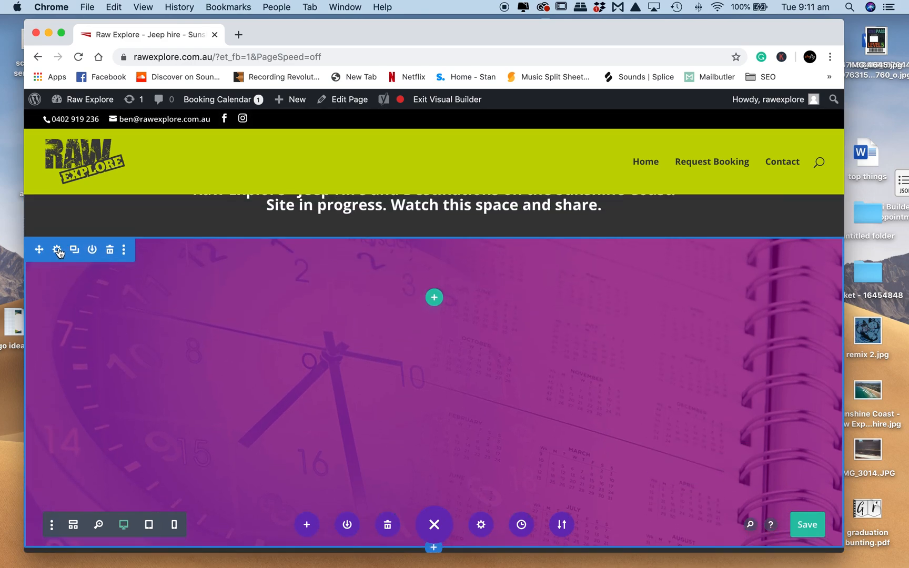
- Reopen the section's background settings and remove the purple clock image
left_click(57, 249)
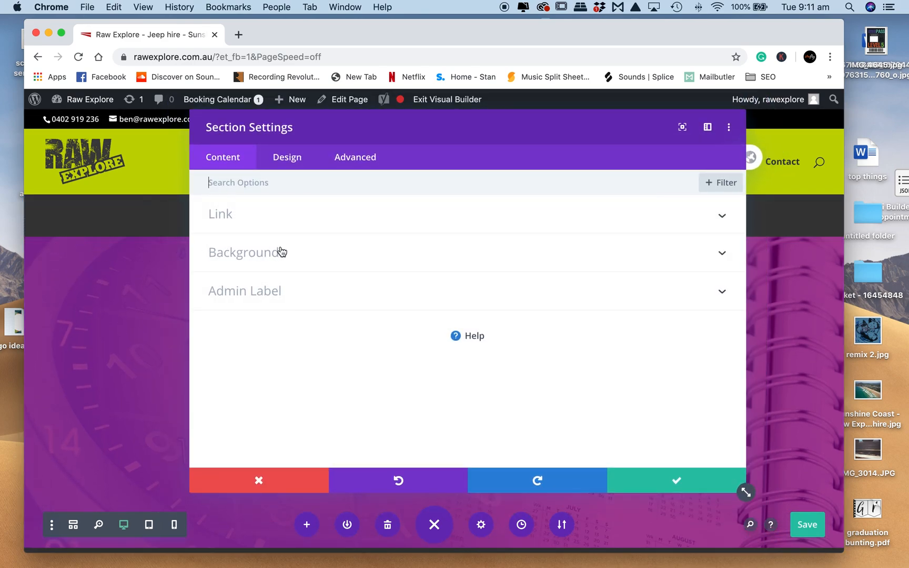
left_click(281, 252)
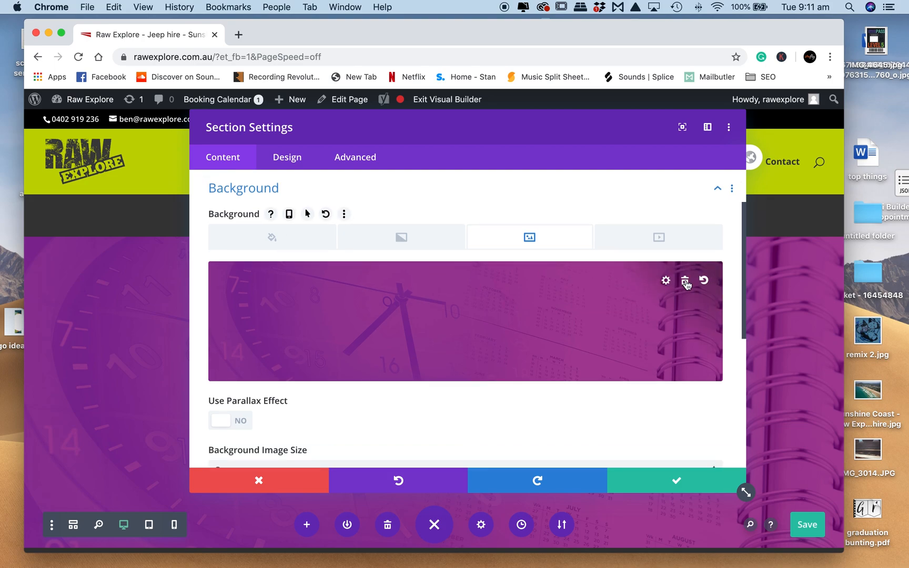
left_click(686, 282)
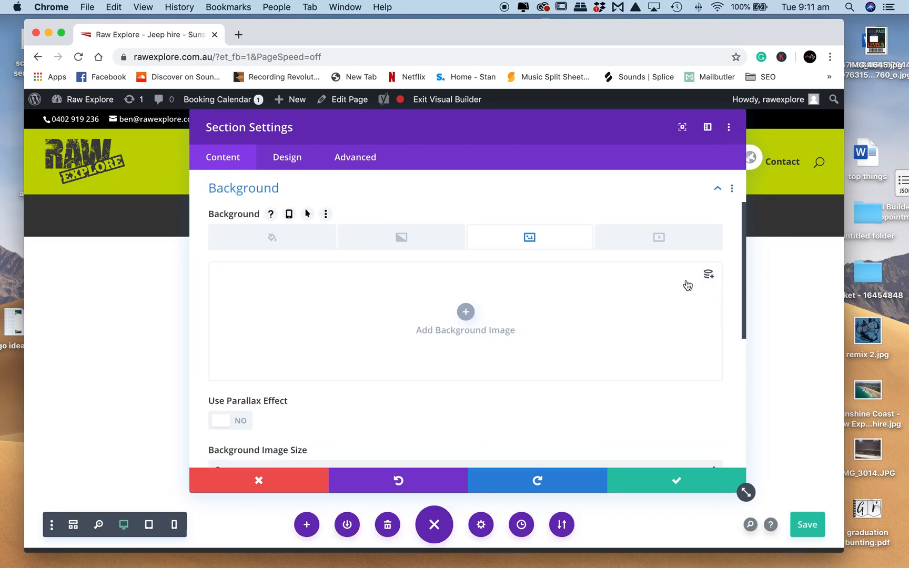
- Try the default background gradient on the section and remove it again
left_click(395, 239)
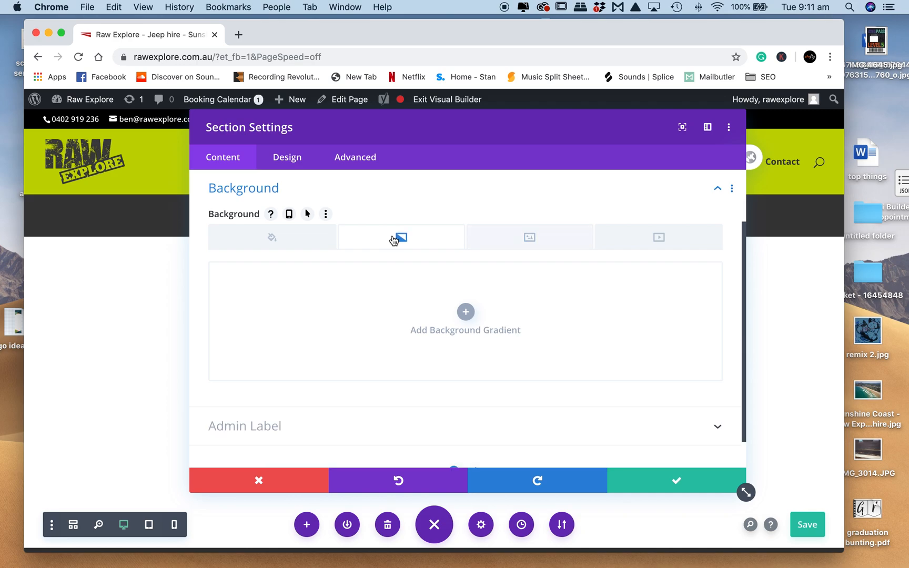
left_click(466, 314)
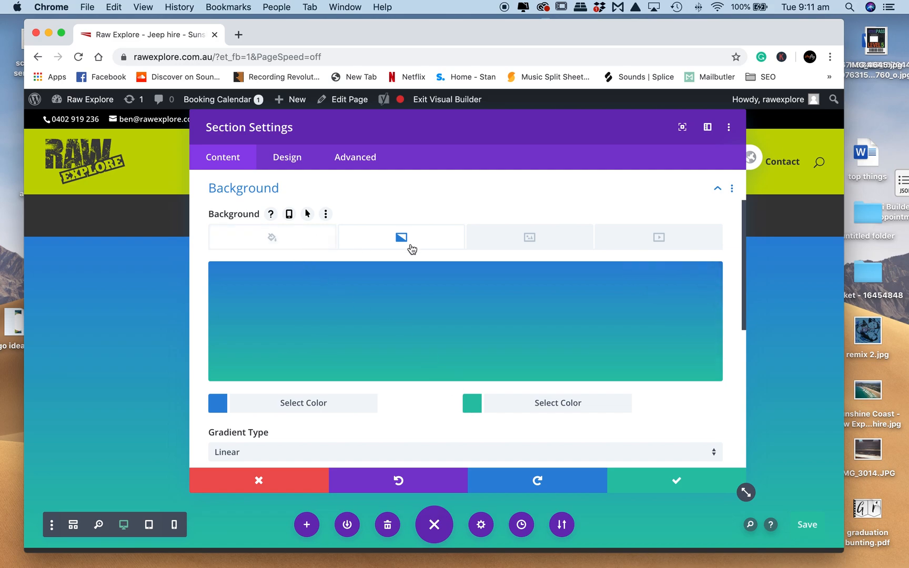
left_click(686, 280)
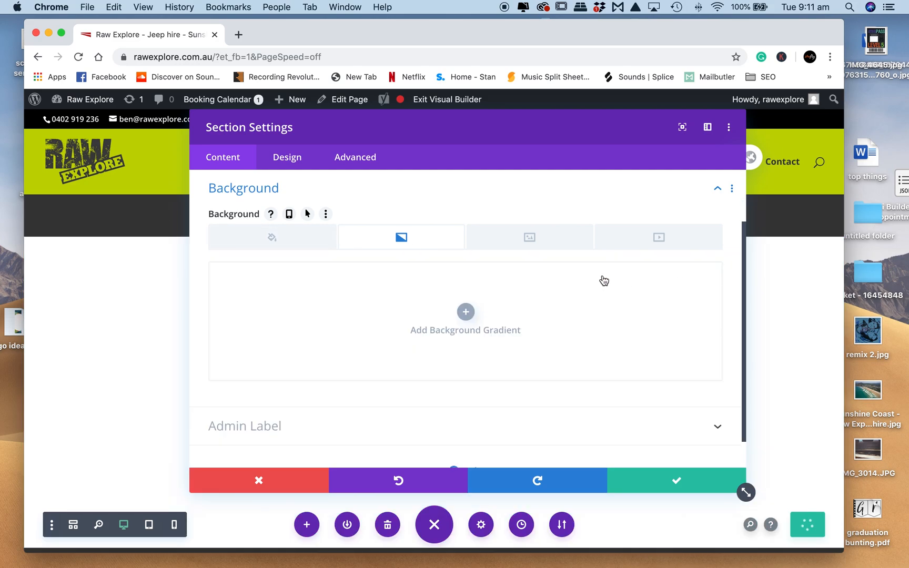
- Give the section a solid grey background colour, #7c7c7c, and save the section settings
left_click(296, 247)
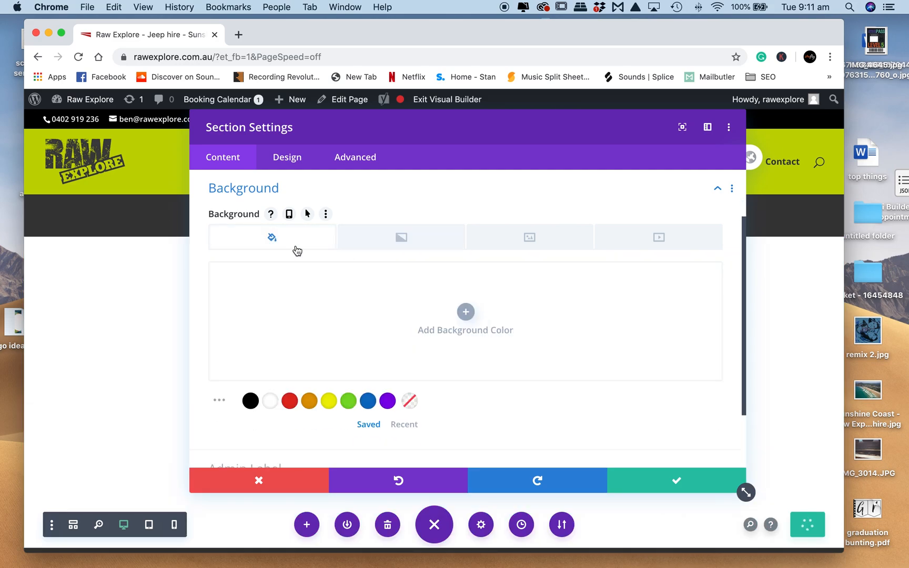
left_click(466, 313)
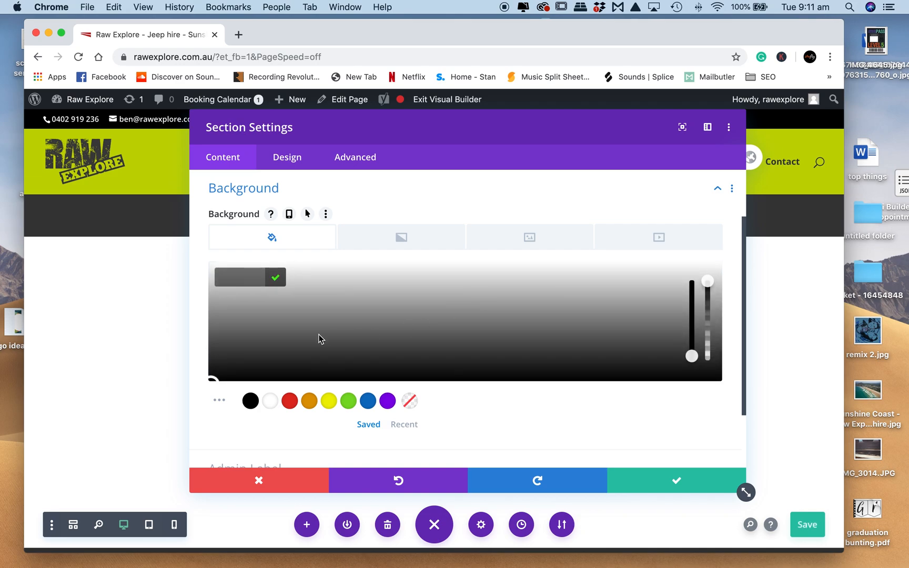
left_click_drag(212, 378, 298, 344)
left_click(244, 326)
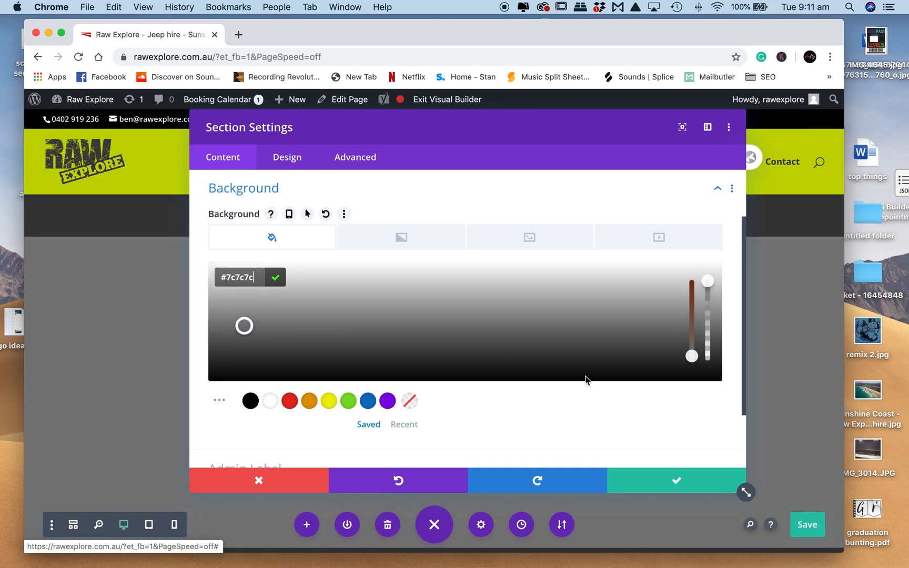
left_click(682, 479)
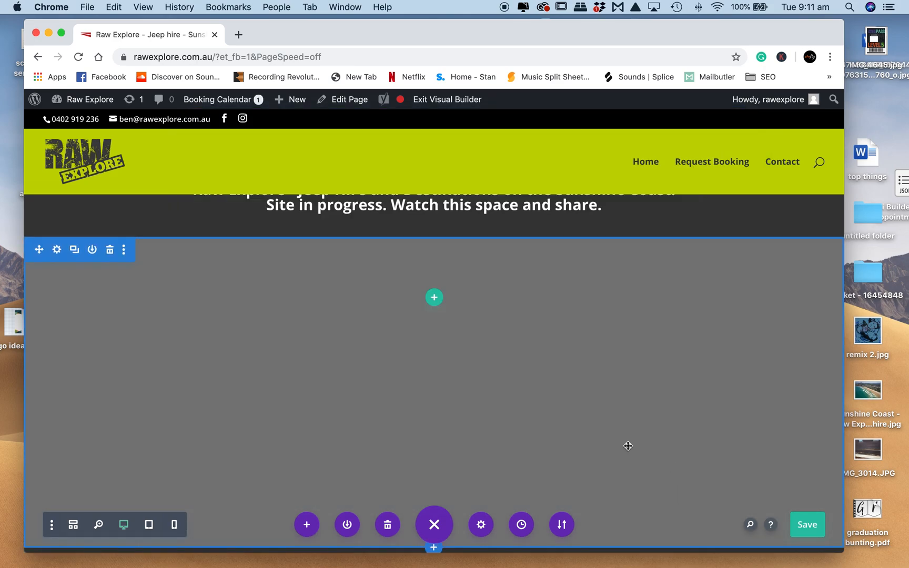
- Set quarter-front-raw-explore-scaled.jpg from the media library as the grey section's background image and save the section settings
left_click(56, 250)
left_click(276, 259)
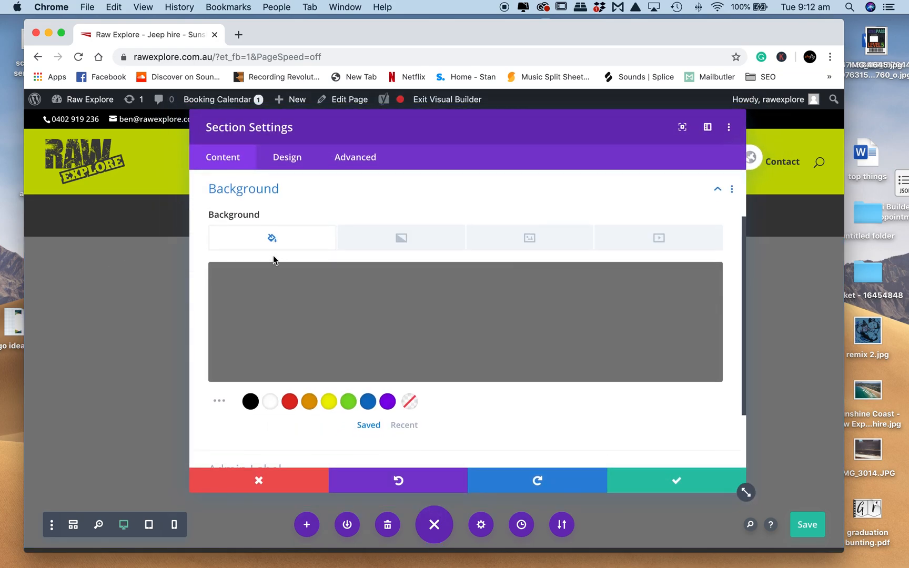
left_click(531, 239)
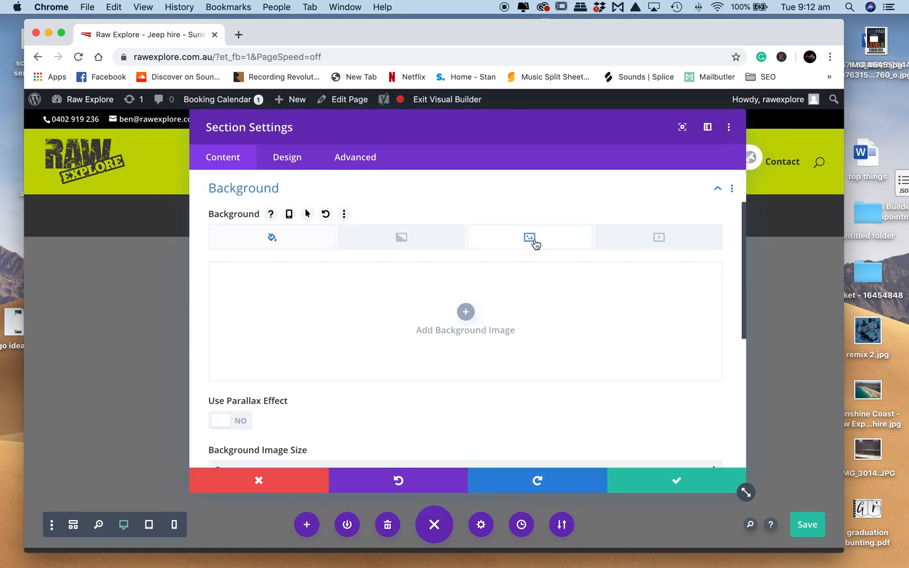
left_click(466, 315)
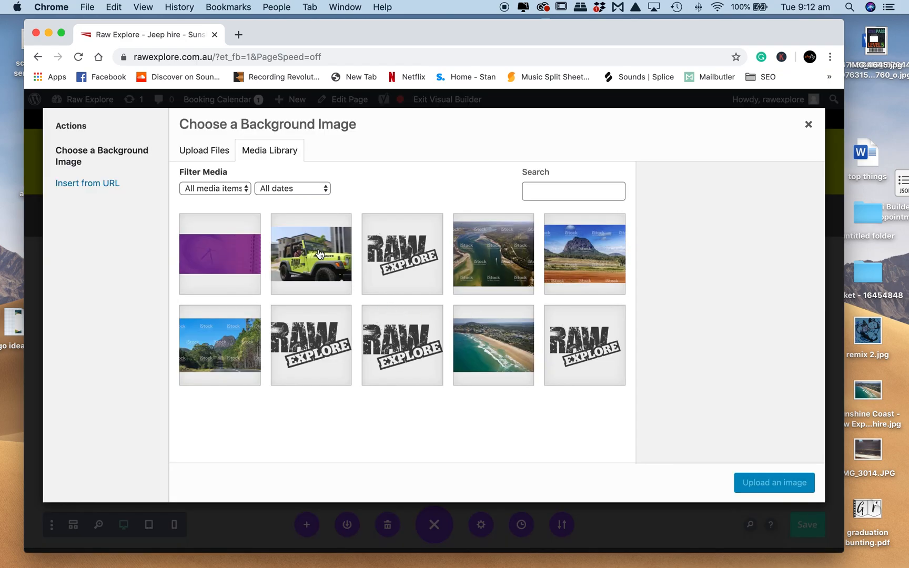
left_click(319, 255)
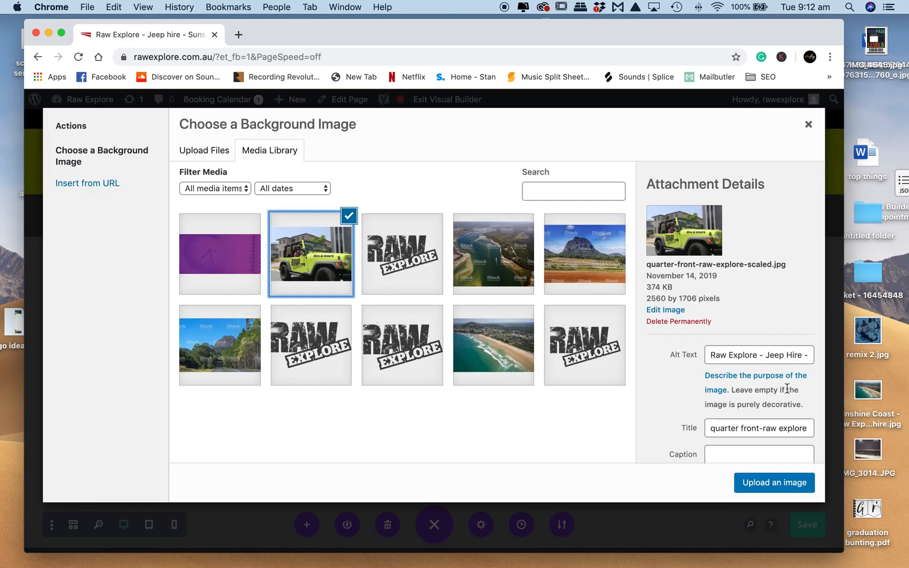
left_click(789, 487)
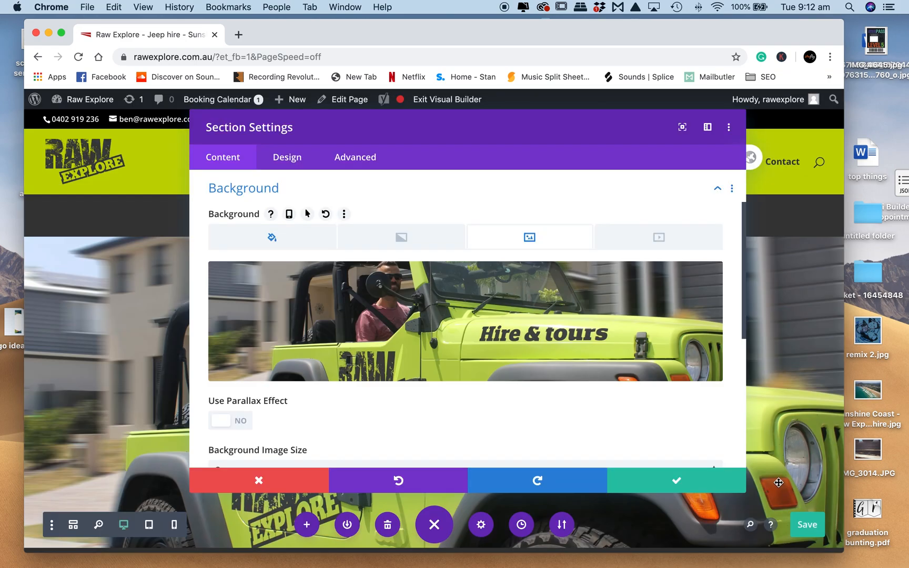
left_click(685, 480)
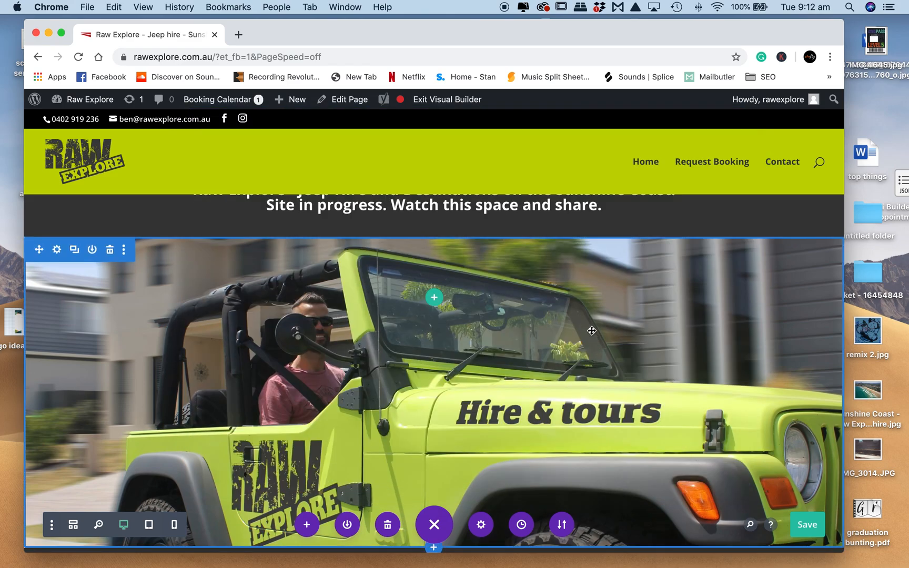
- Shorten the jeep section to a minimum height of about 458 px and save the page
scroll(591, 331, "down", 5)
left_click_drag(496, 365, 497, 356)
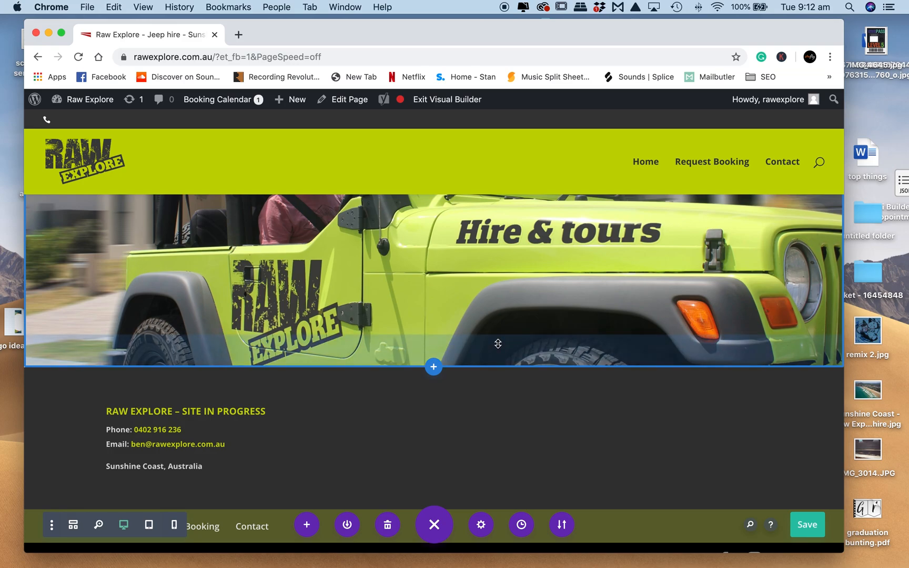
left_click_drag(490, 365, 525, 343)
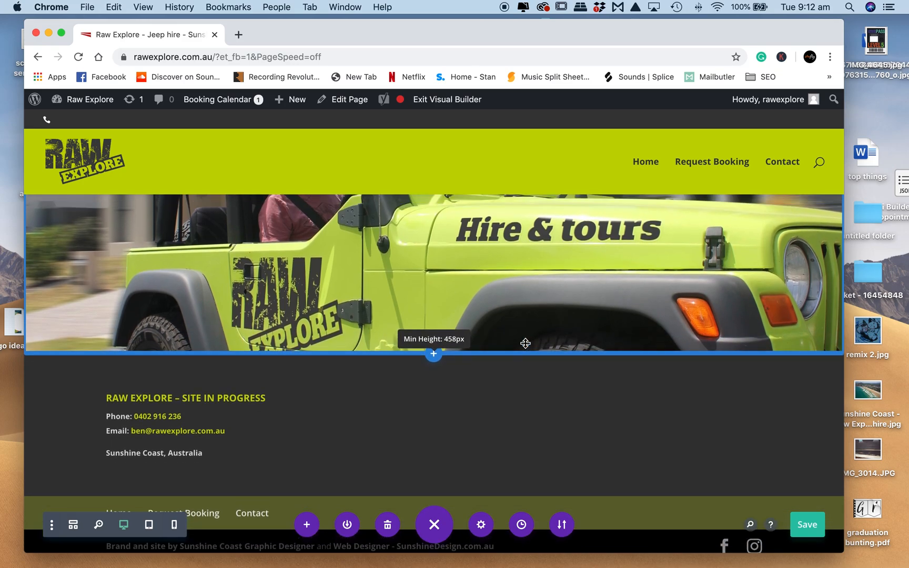
scroll(525, 343, "up", 3)
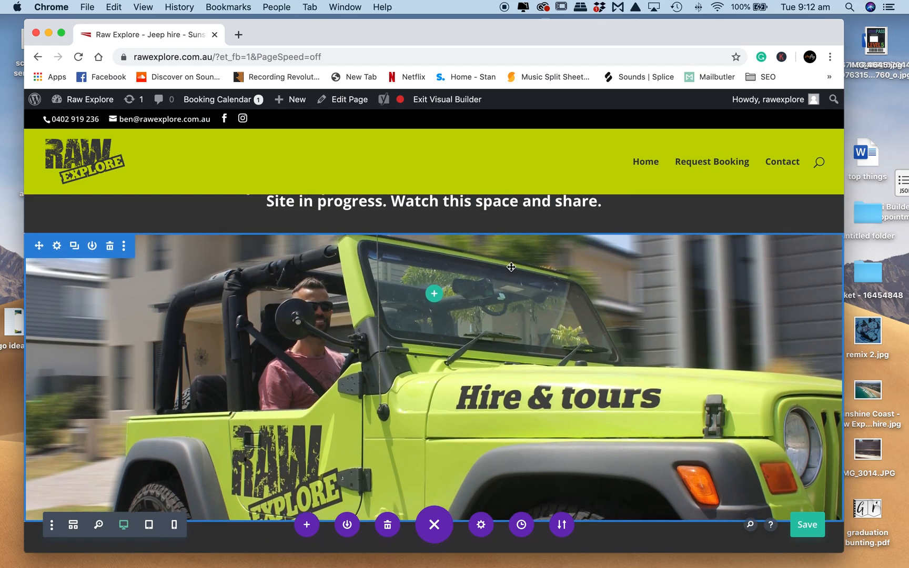
scroll(512, 267, "down", 3)
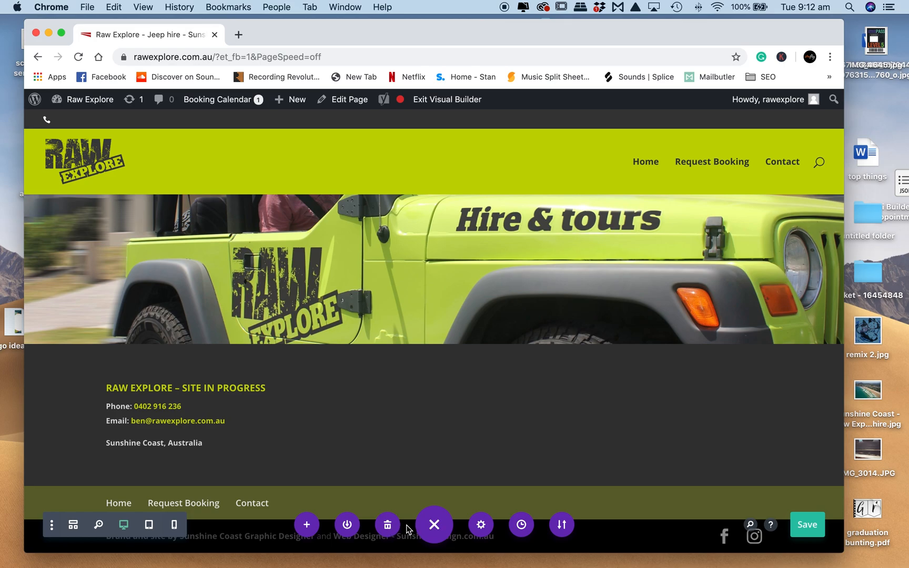
left_click(808, 526)
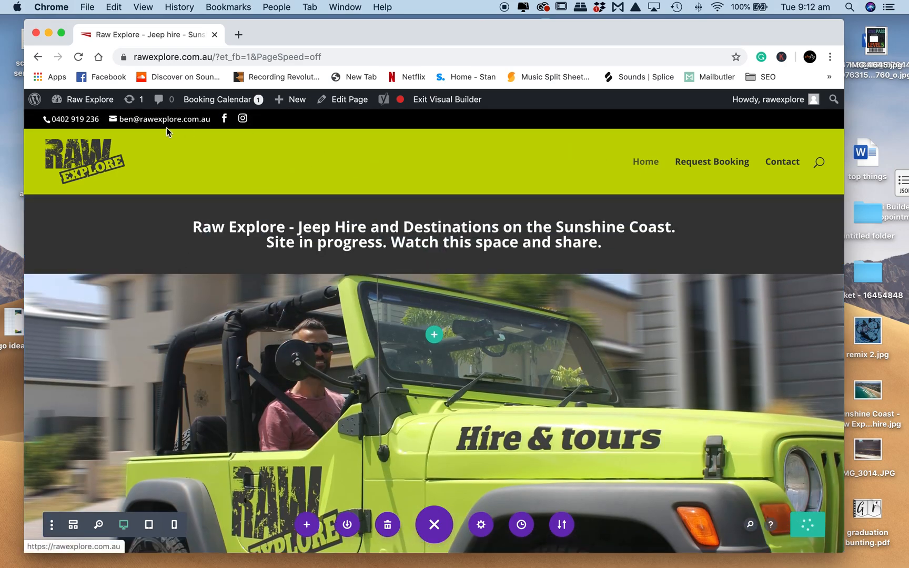
- Leave the Visual Builder for the WordPress dashboard and open the list of all pages
mouse_move(88, 104)
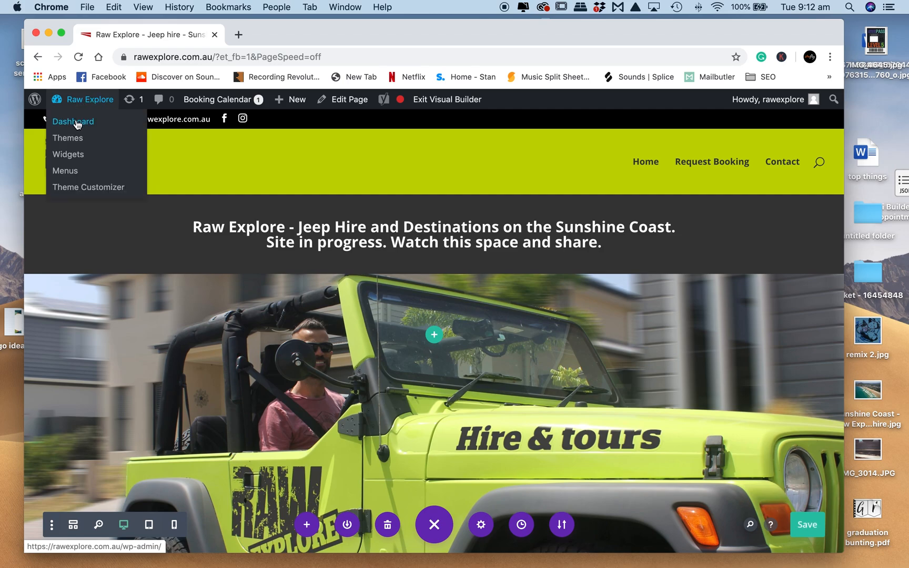
left_click(73, 121)
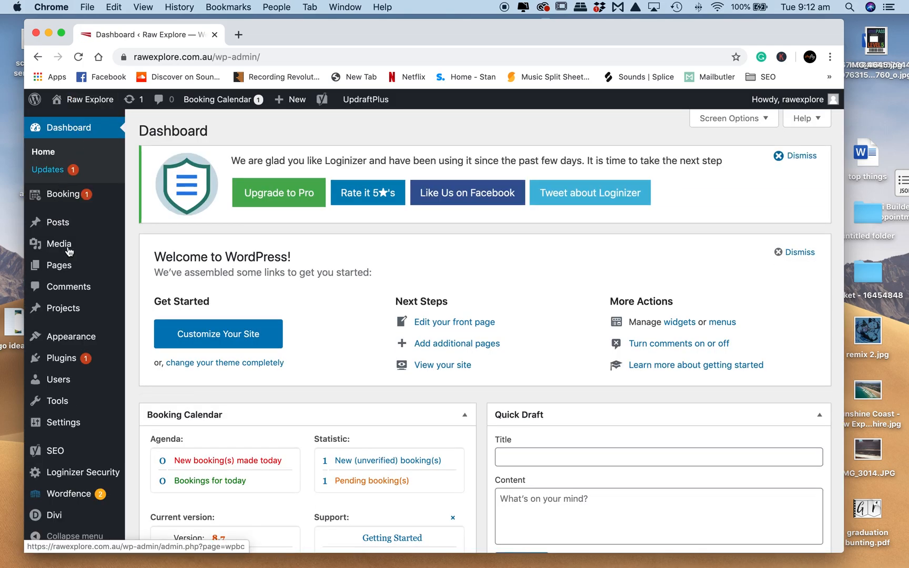
mouse_move(75, 269)
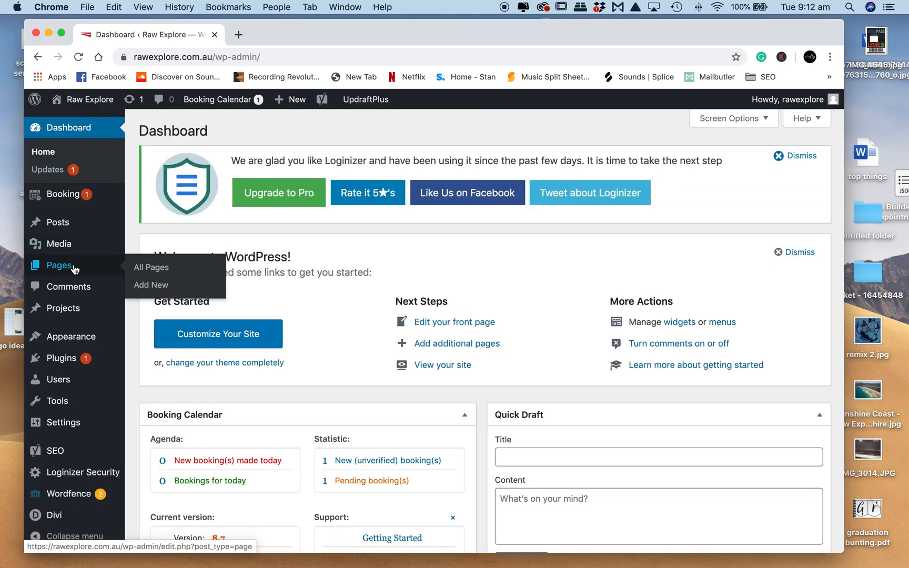
left_click(152, 269)
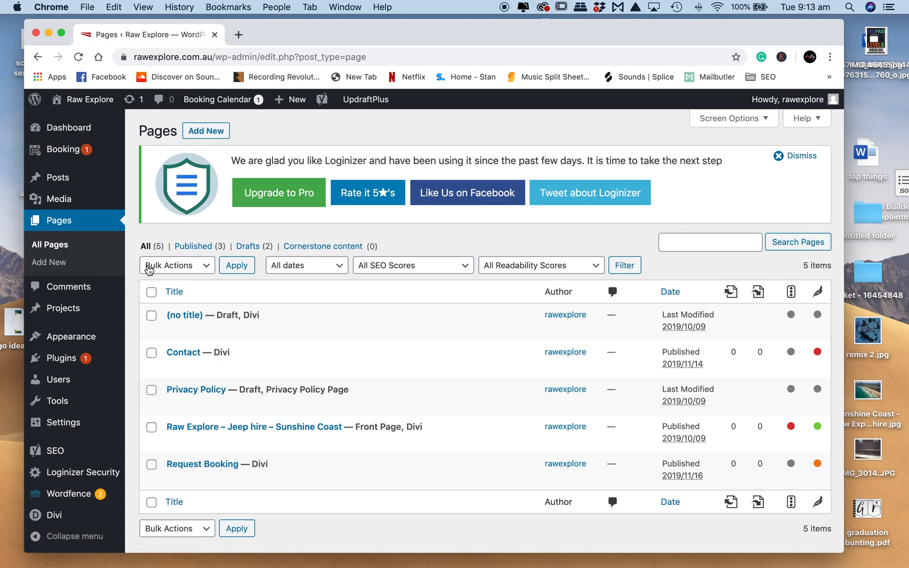
- Look over the site's list of pages and return to the public site
scroll(464, 331, "down", 2)
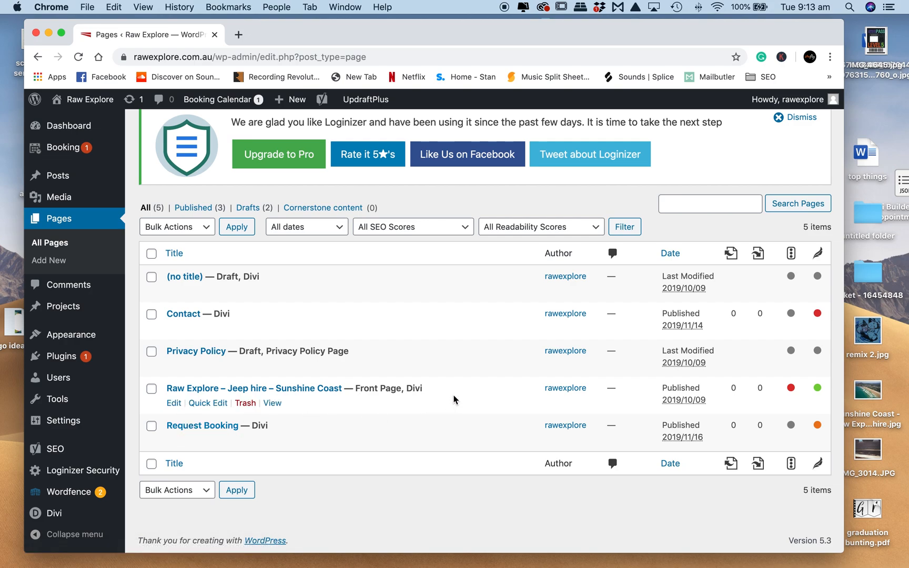
scroll(458, 366, "up", 2)
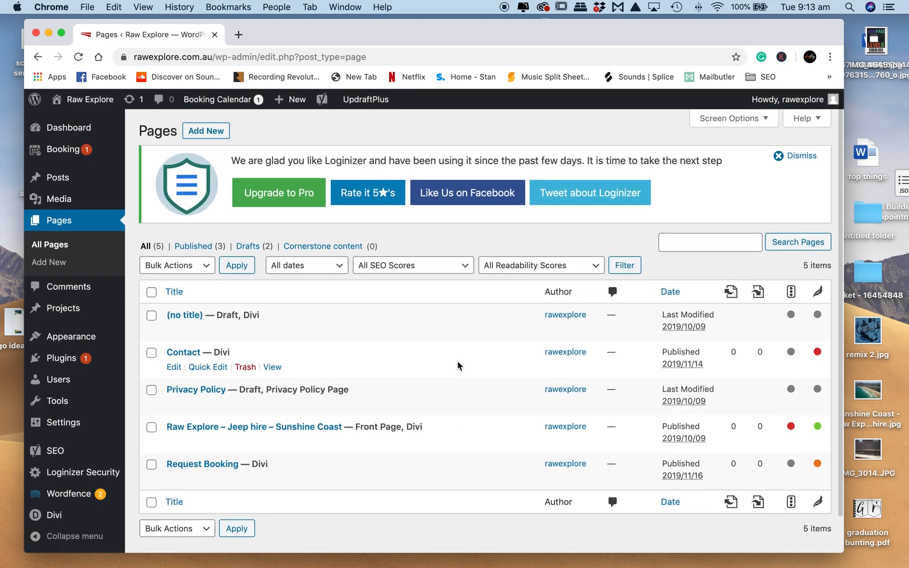
mouse_move(93, 98)
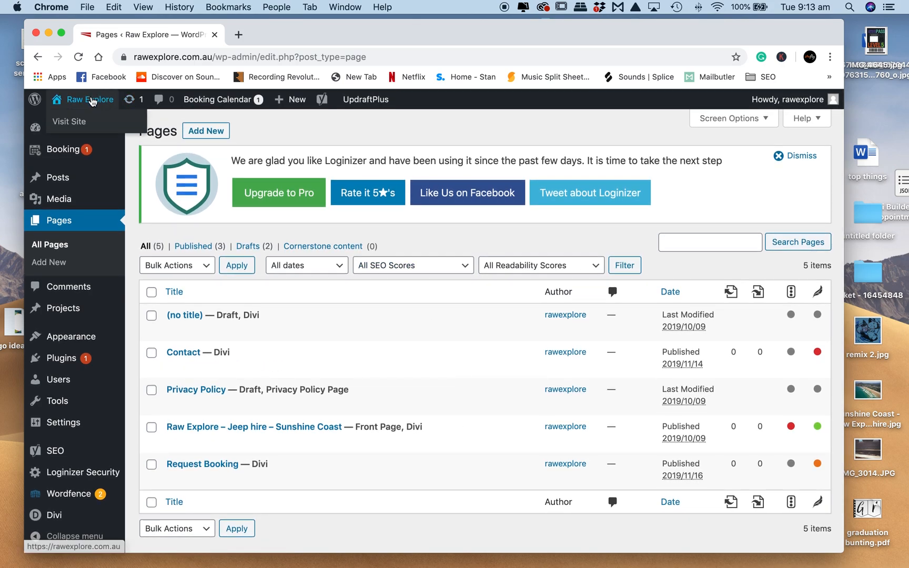
left_click(79, 123)
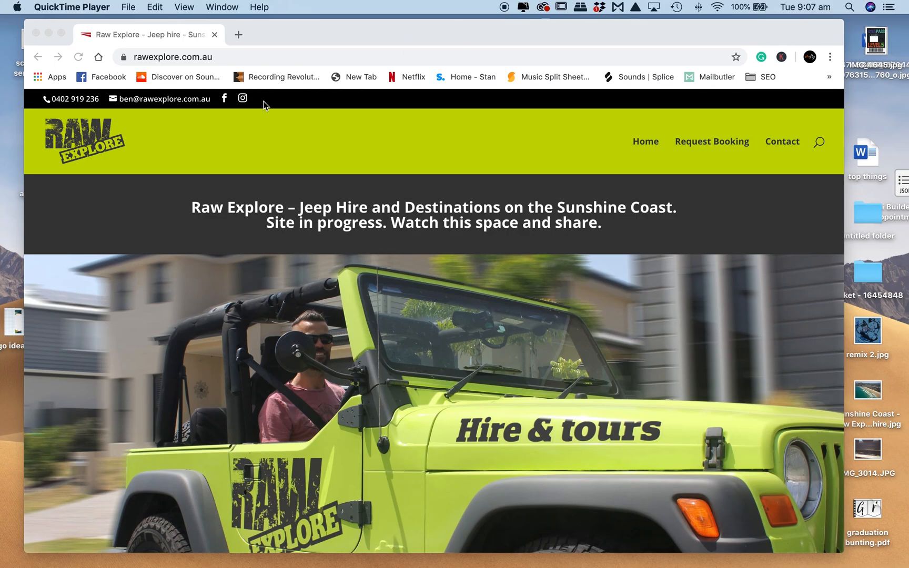
- Go to rawexplore.com.au/wp-admin to open the WordPress login form and bring up the username field's saved login suggestions
left_click(217, 55)
left_click(228, 56)
type("/wp")
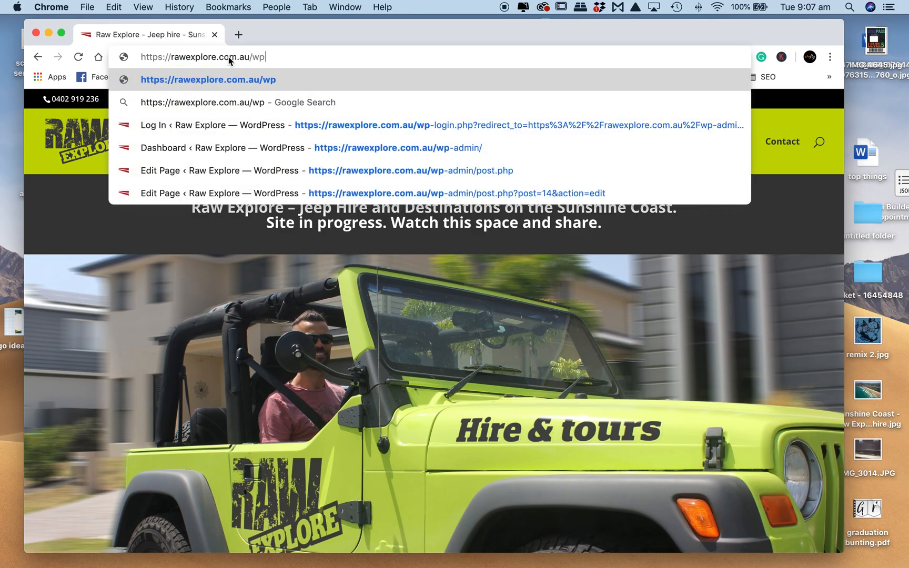
type("-admin")
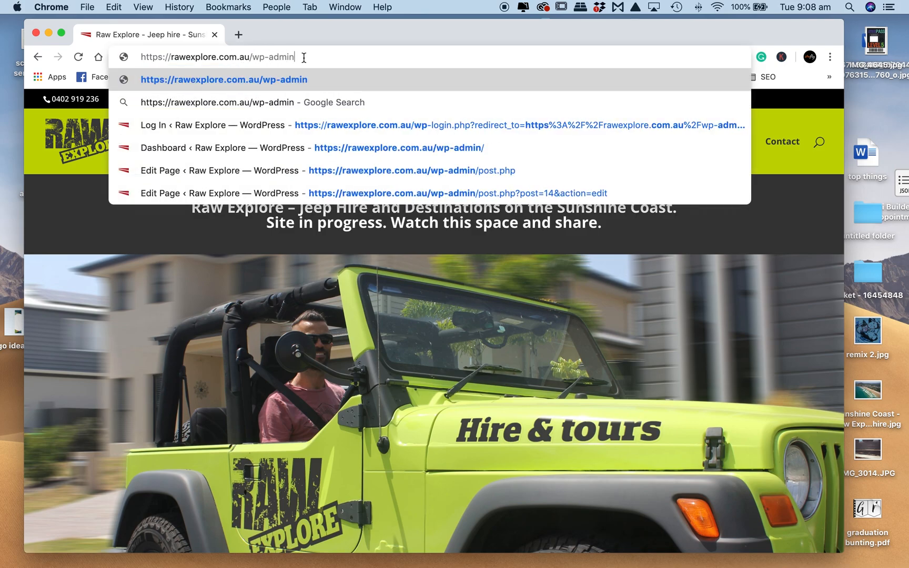
key("Return")
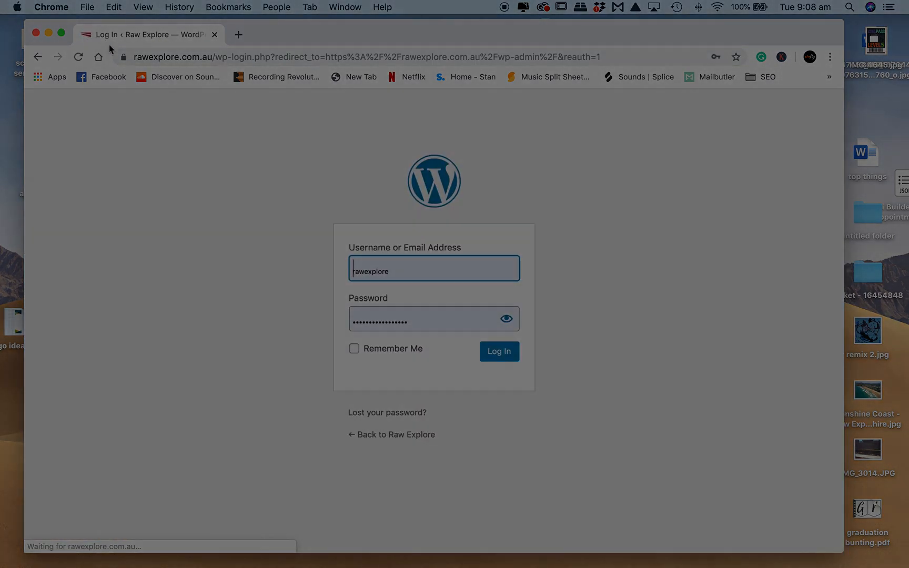
left_click(392, 269)
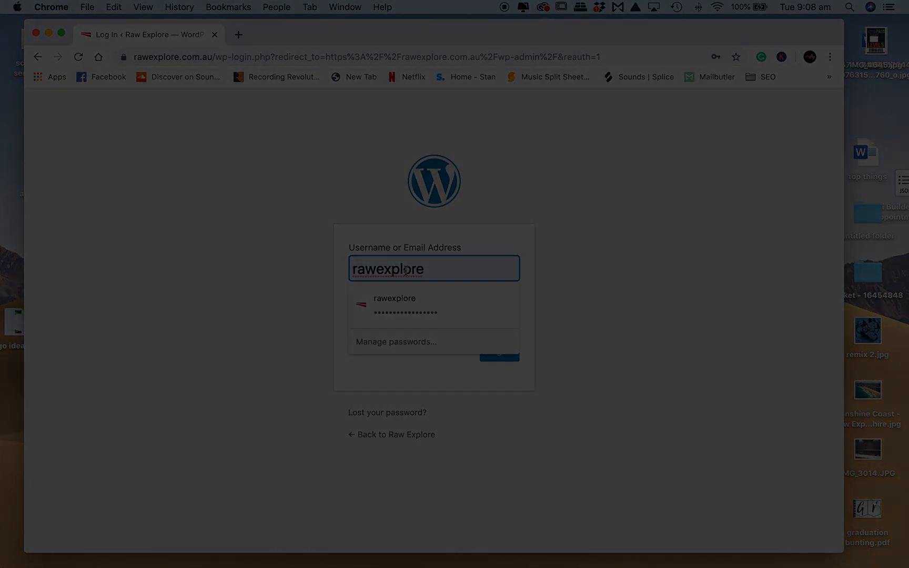